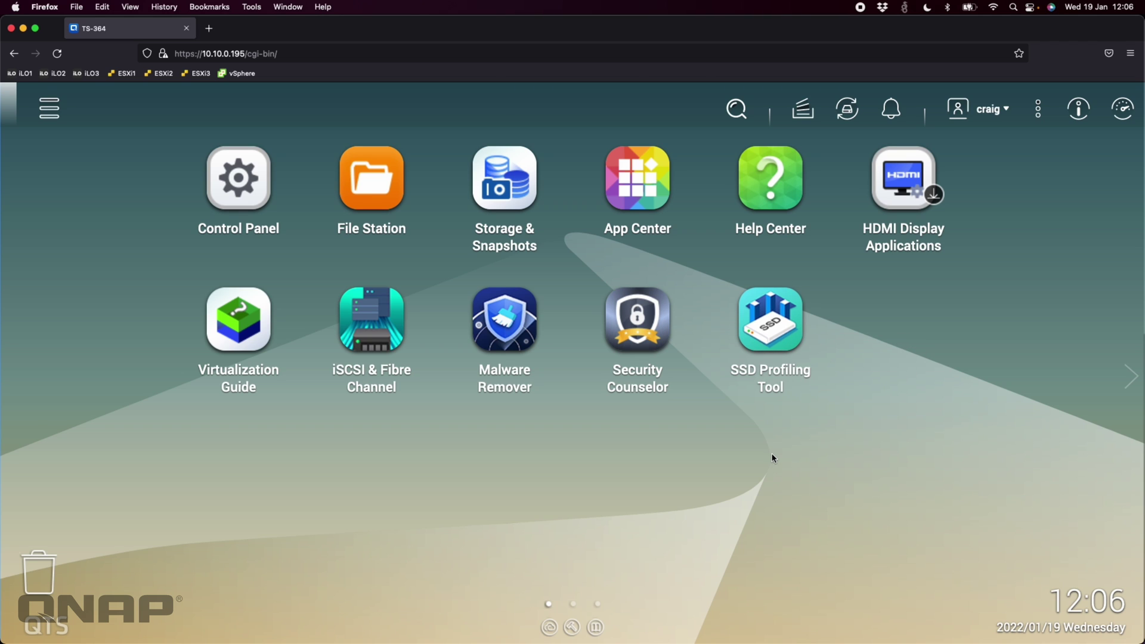
Open Storage & Snapshots full-screen, check the empty SSD Cache Acceleration page, then go to Disks/VJBOD.
{"action": "left_click", "coordinate": [506, 177]}
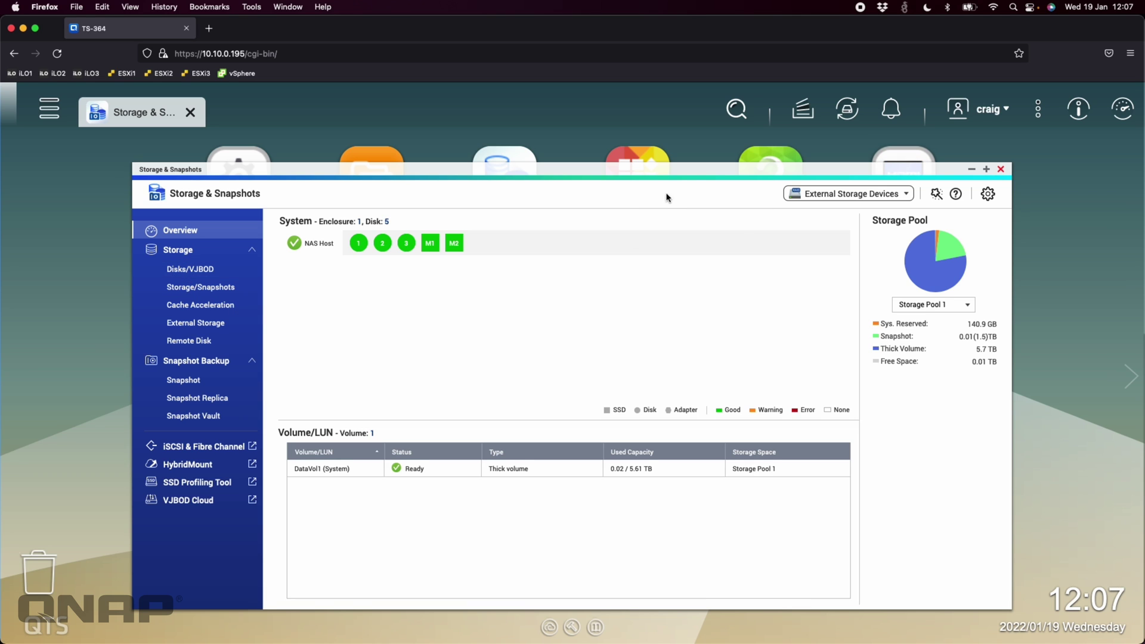
{"action": "double_click", "coordinate": [685, 173]}
{"action": "mouse_move", "coordinate": [303, 219]}
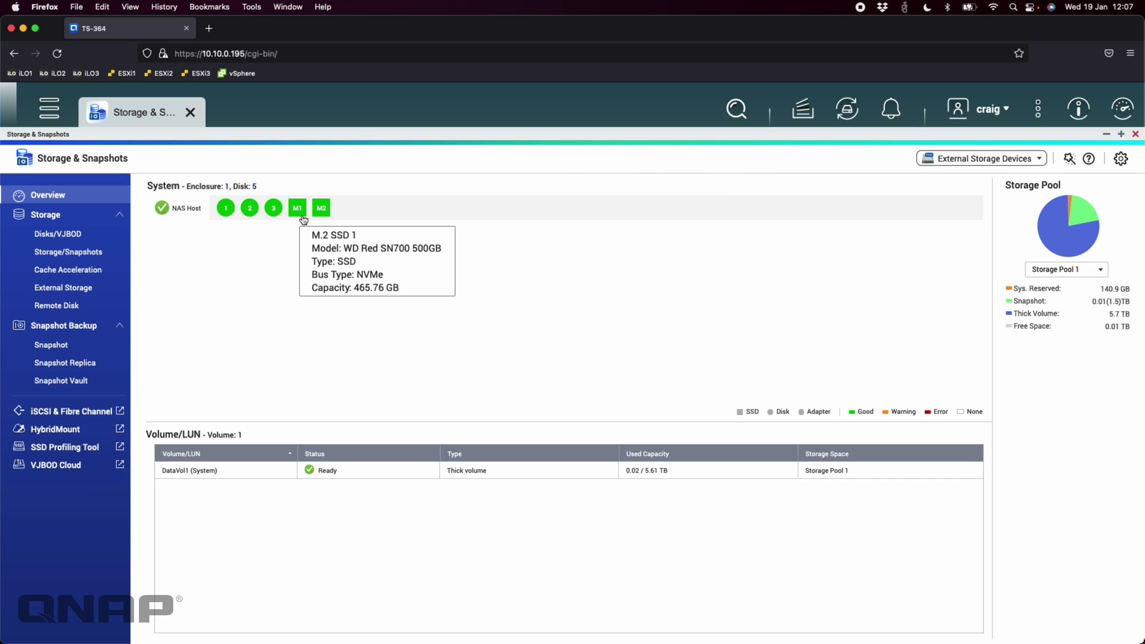
{"action": "left_click", "coordinate": [83, 272]}
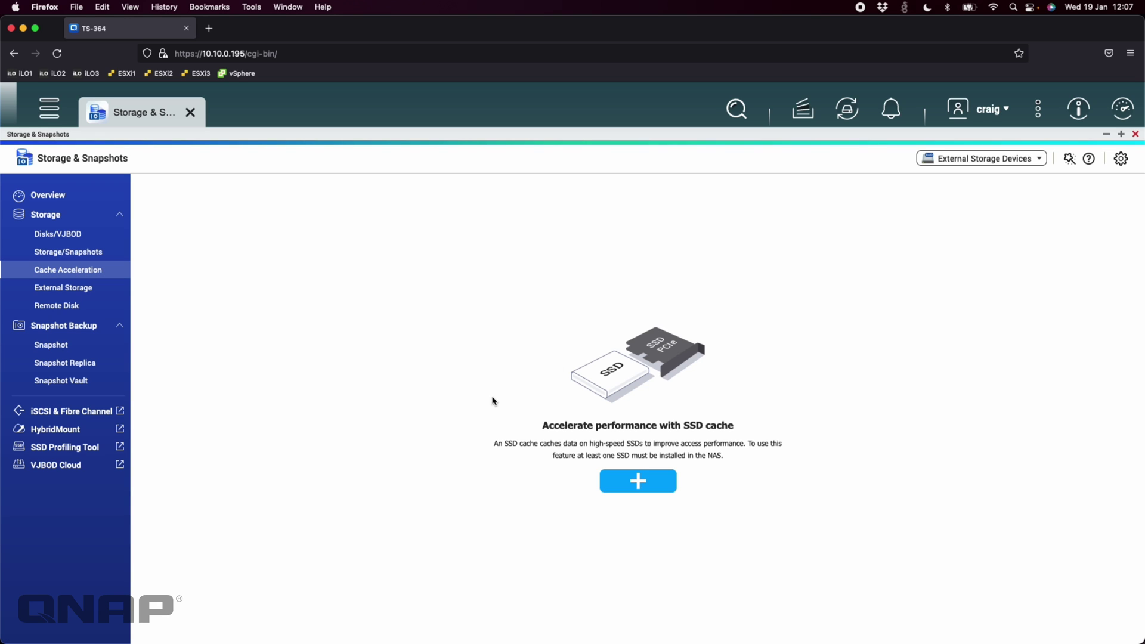
{"action": "left_click", "coordinate": [79, 236]}
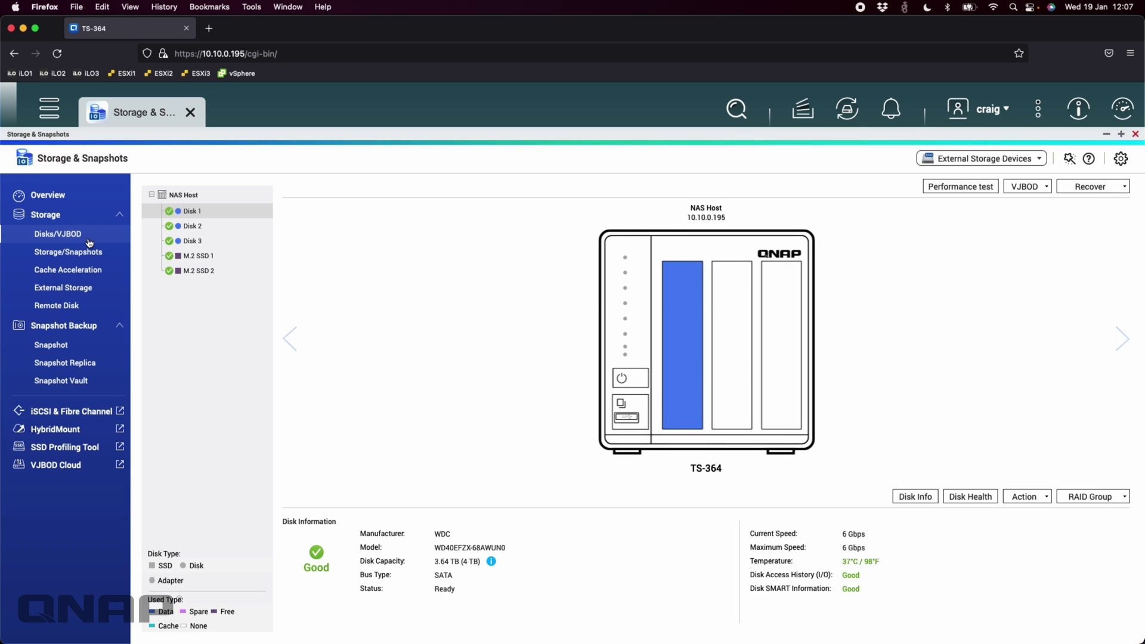
Review the details of each NAS disk, then close Storage & Snapshots.
{"action": "mouse_move", "coordinate": [179, 259]}
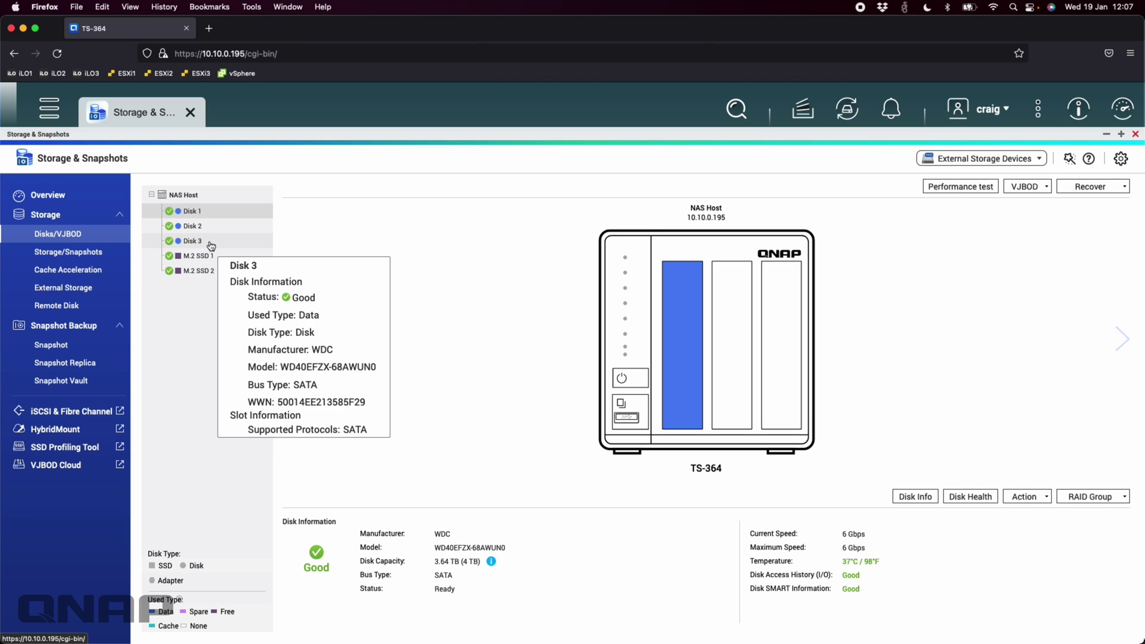
{"action": "mouse_move", "coordinate": [219, 278]}
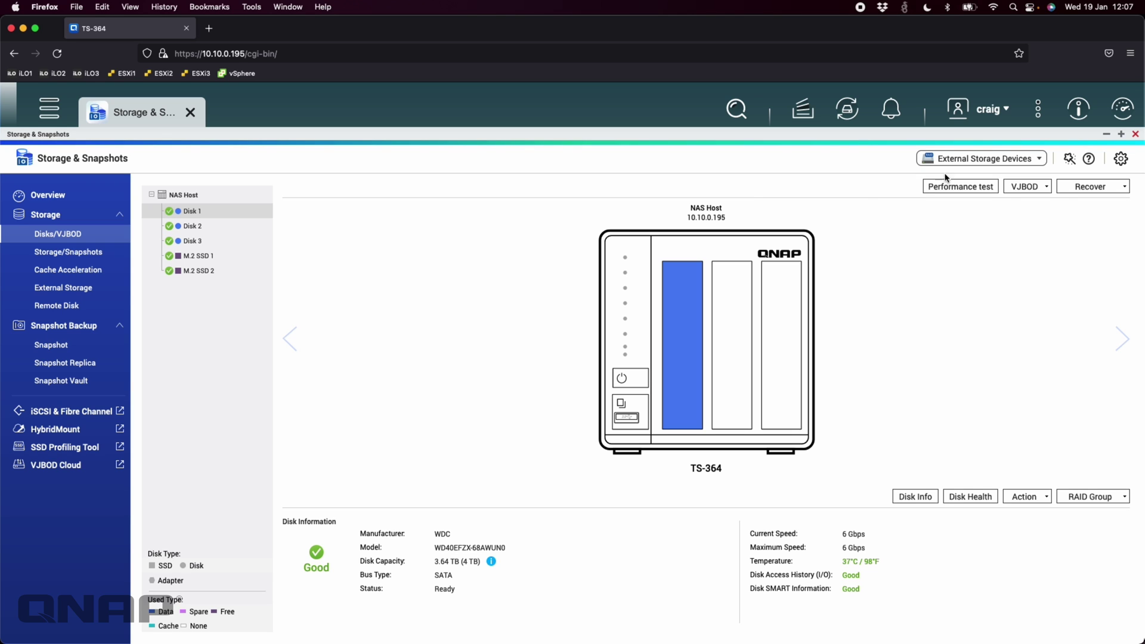
{"action": "left_click", "coordinate": [1135, 135]}
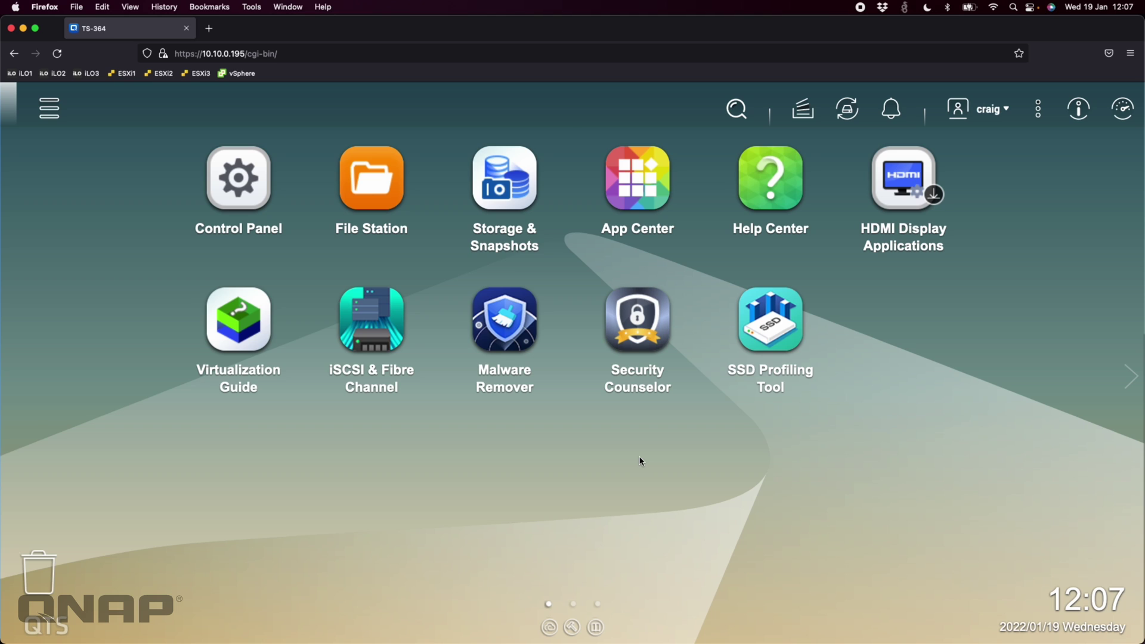
Launch the SSD Profiling Tool from the QTS desktop.
{"action": "left_click", "coordinate": [774, 338]}
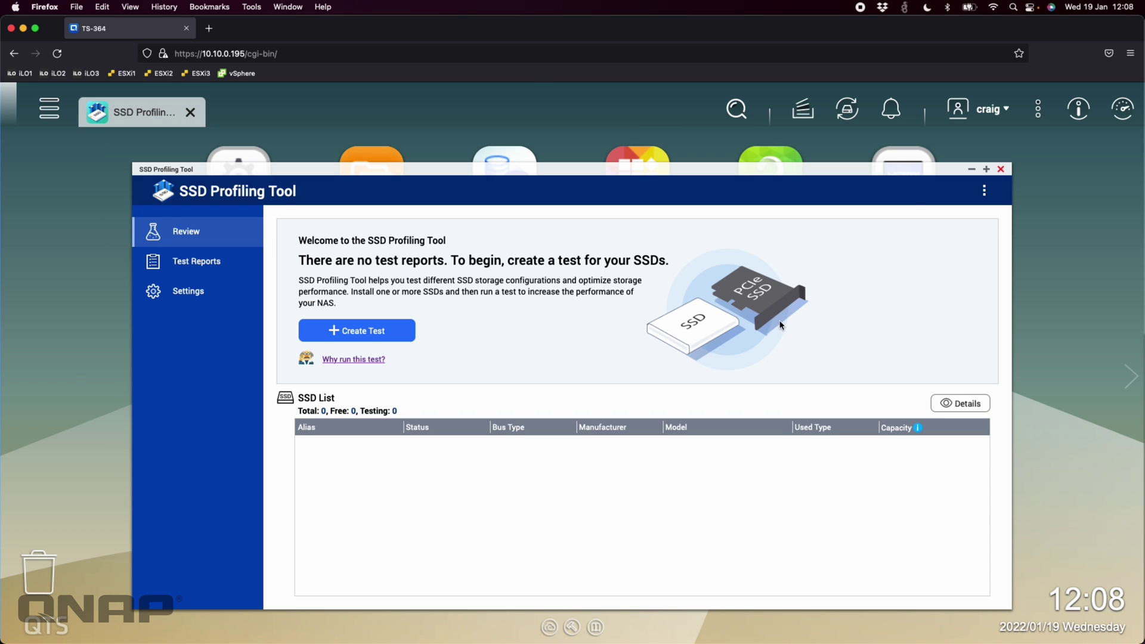
Maximize the SSD Profiling Tool and start creating a new SSD over-provisioning test.
{"action": "left_click", "coordinate": [986, 169]}
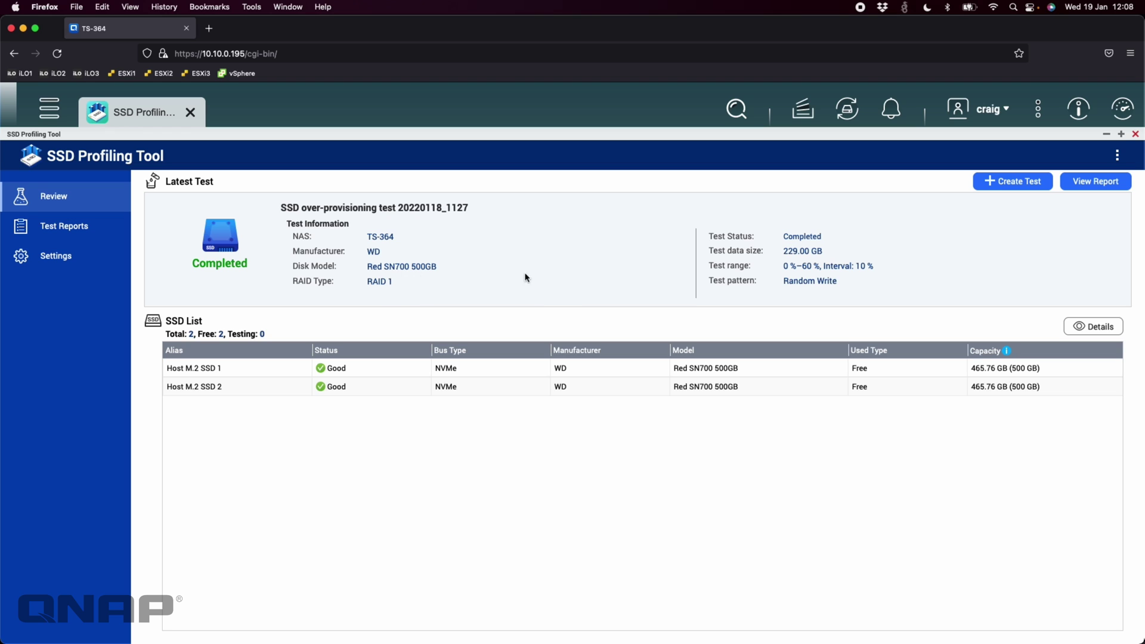
{"action": "left_click", "coordinate": [989, 186]}
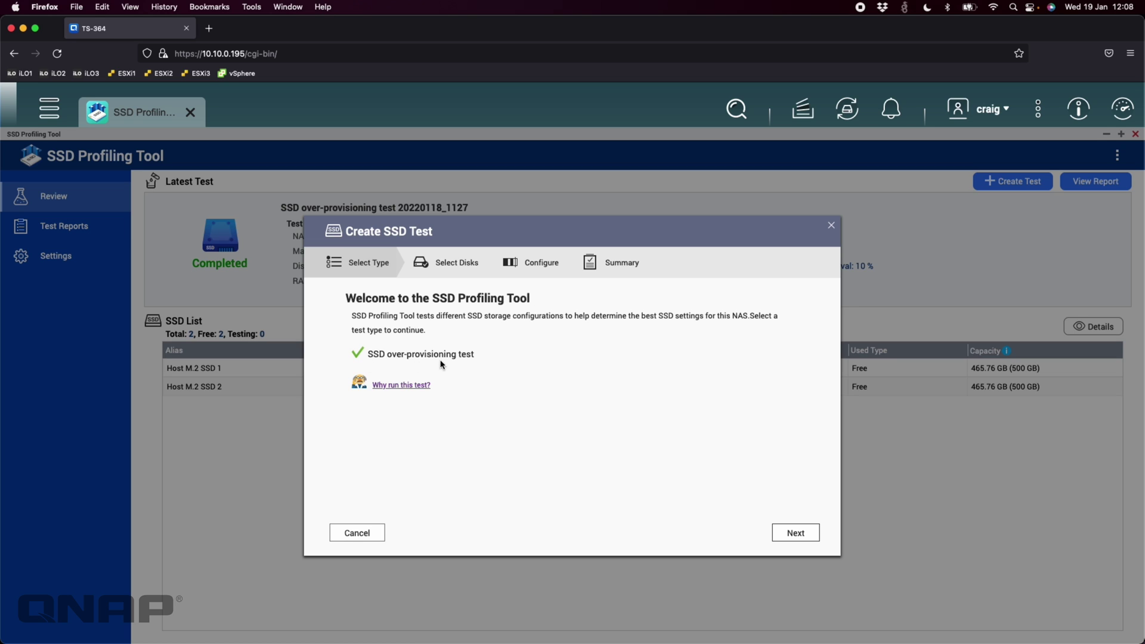
Read the 'Why run this test?' explanation for over-provisioning and continue to disk selection.
{"action": "left_click", "coordinate": [397, 387]}
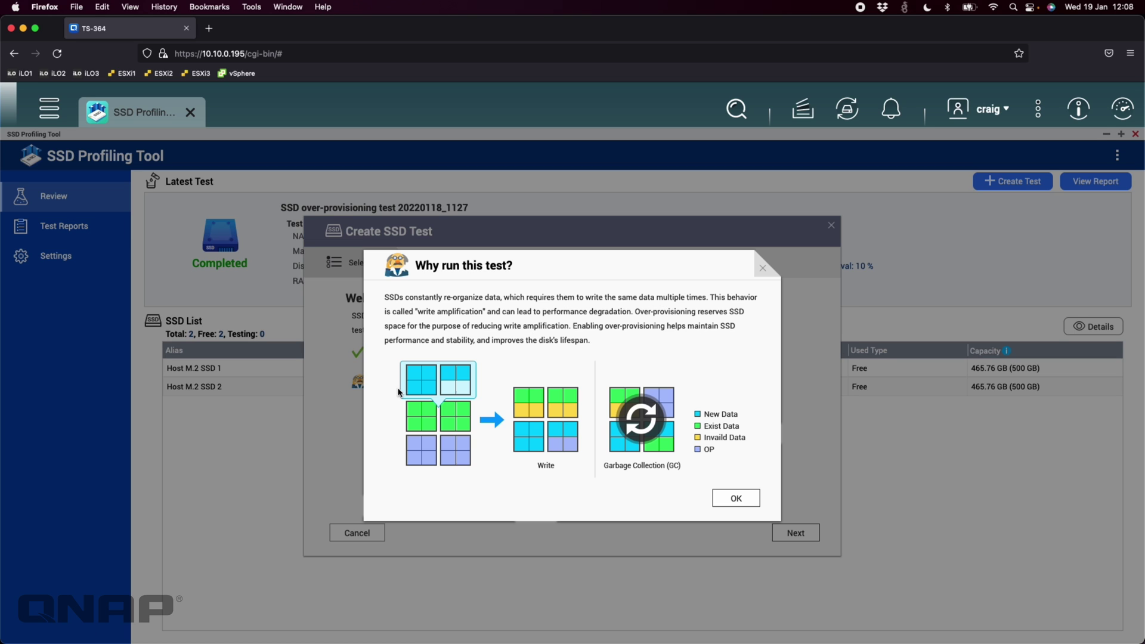
{"action": "left_click", "coordinate": [738, 499]}
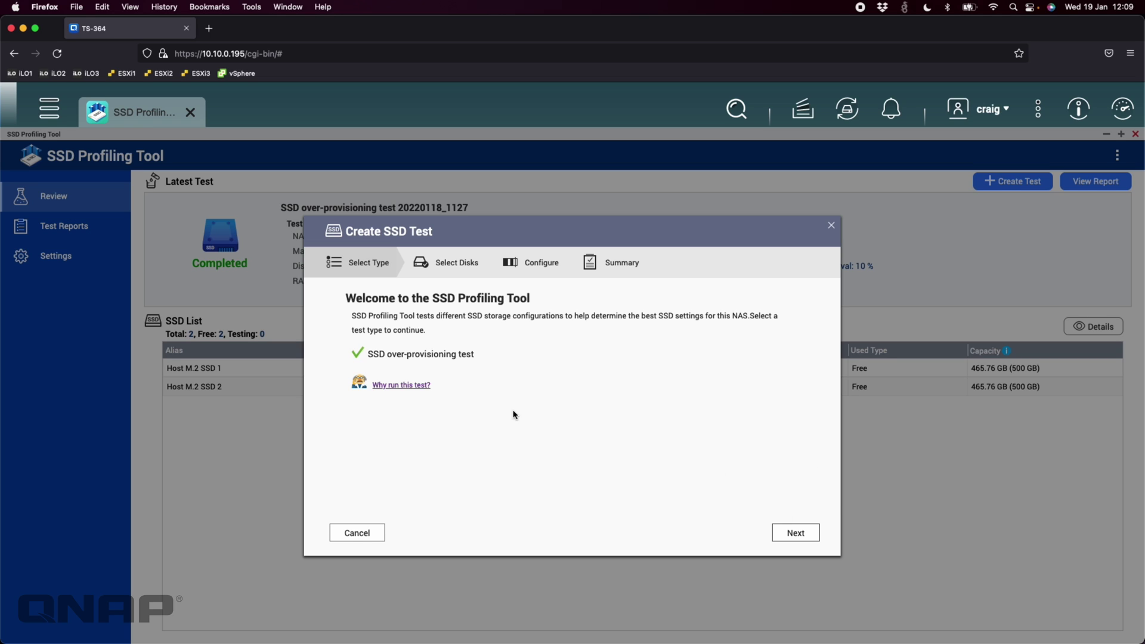
{"action": "left_click", "coordinate": [798, 542]}
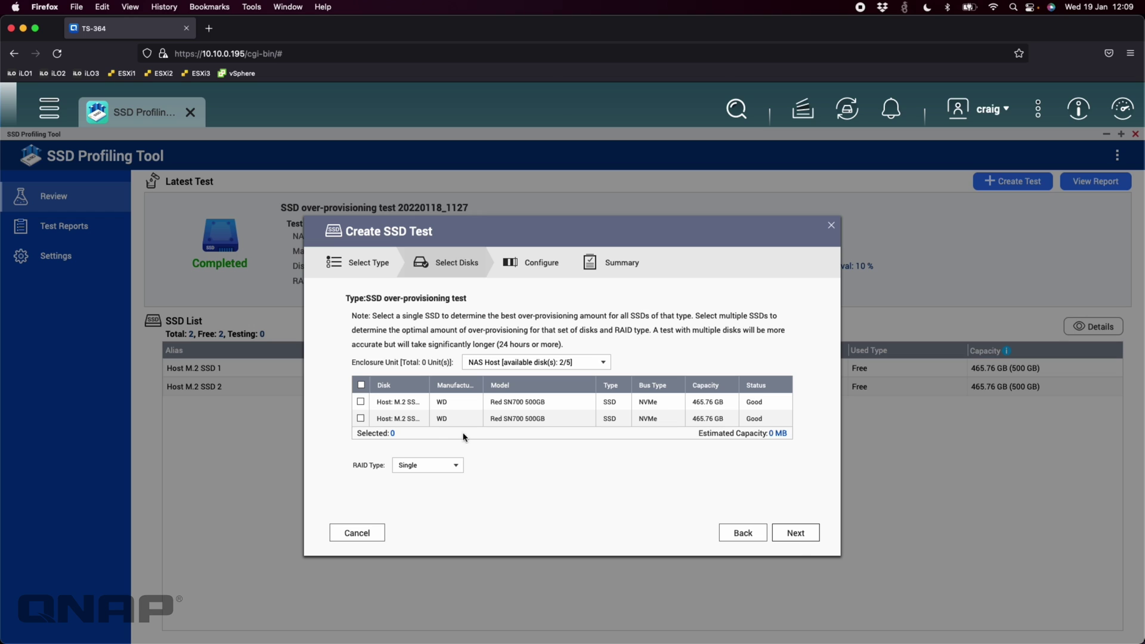
Select both WD Red SN700 500GB M.2 SSDs as a RAID 1 group and continue to configuration.
{"action": "left_click", "coordinate": [360, 402]}
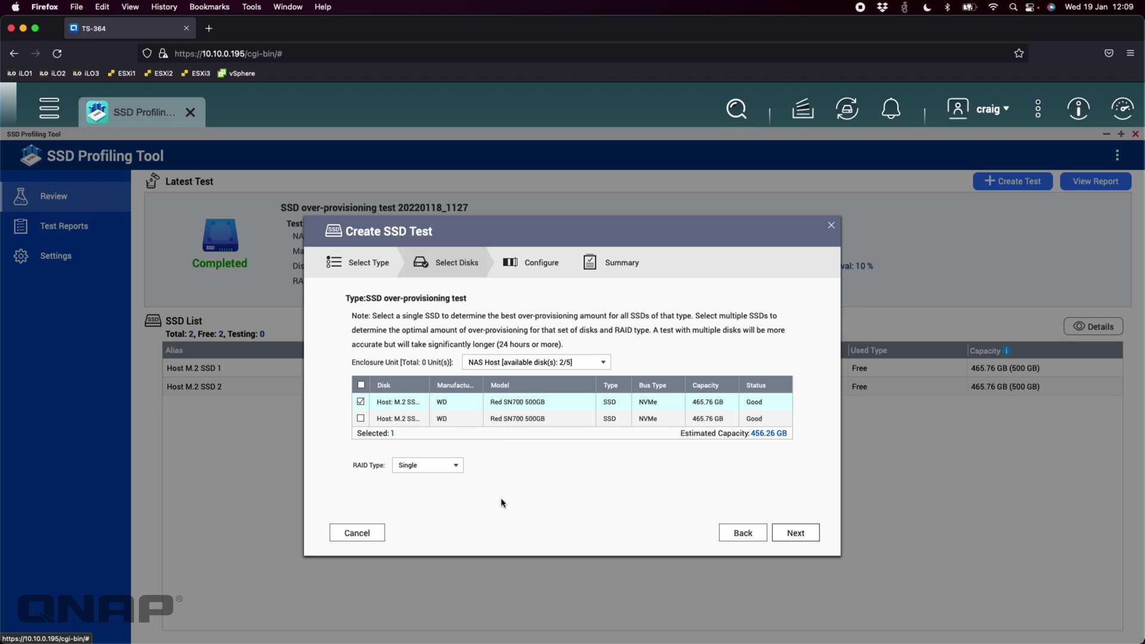
{"action": "left_click", "coordinate": [369, 418]}
{"action": "left_click", "coordinate": [456, 465]}
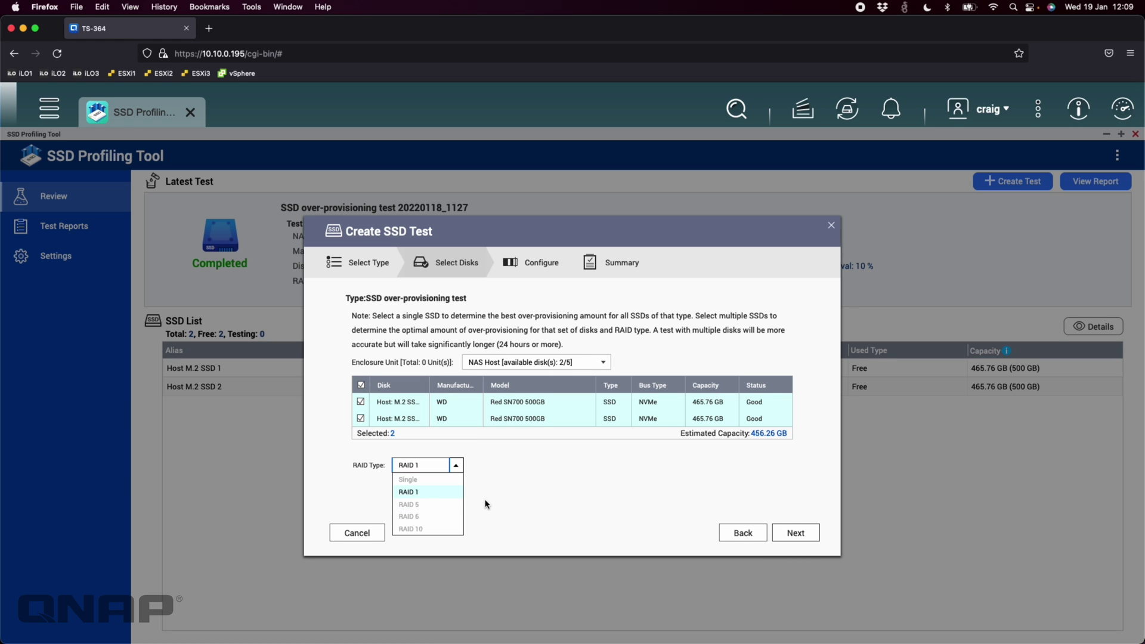
{"action": "left_click", "coordinate": [447, 492]}
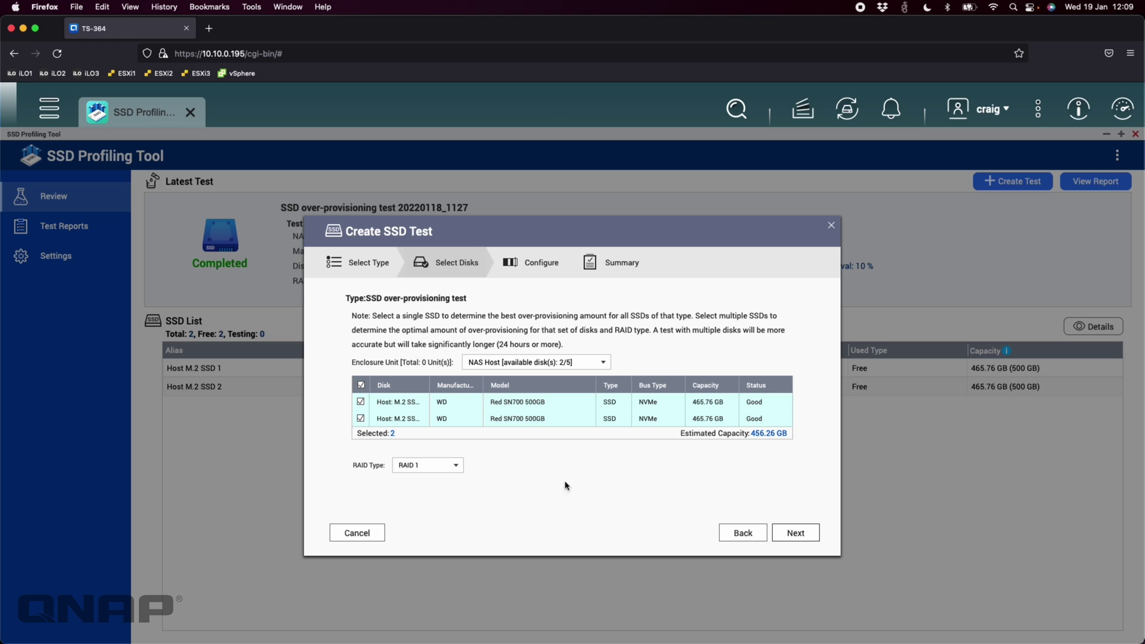
{"action": "left_click", "coordinate": [797, 532]}
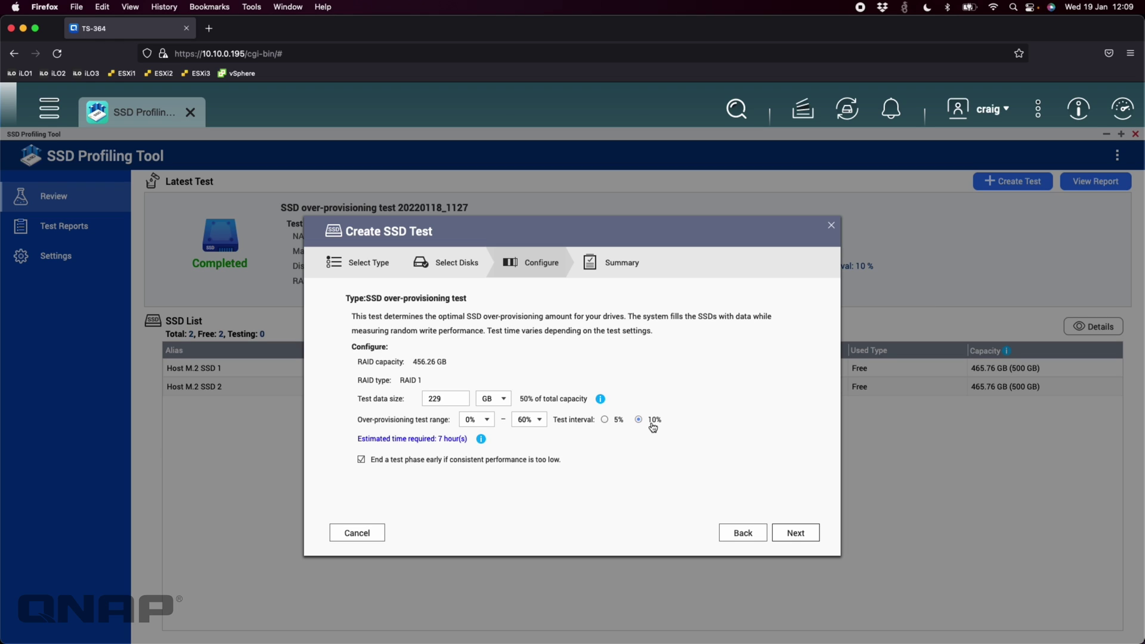
{"action": "left_click", "coordinate": [539, 421]}
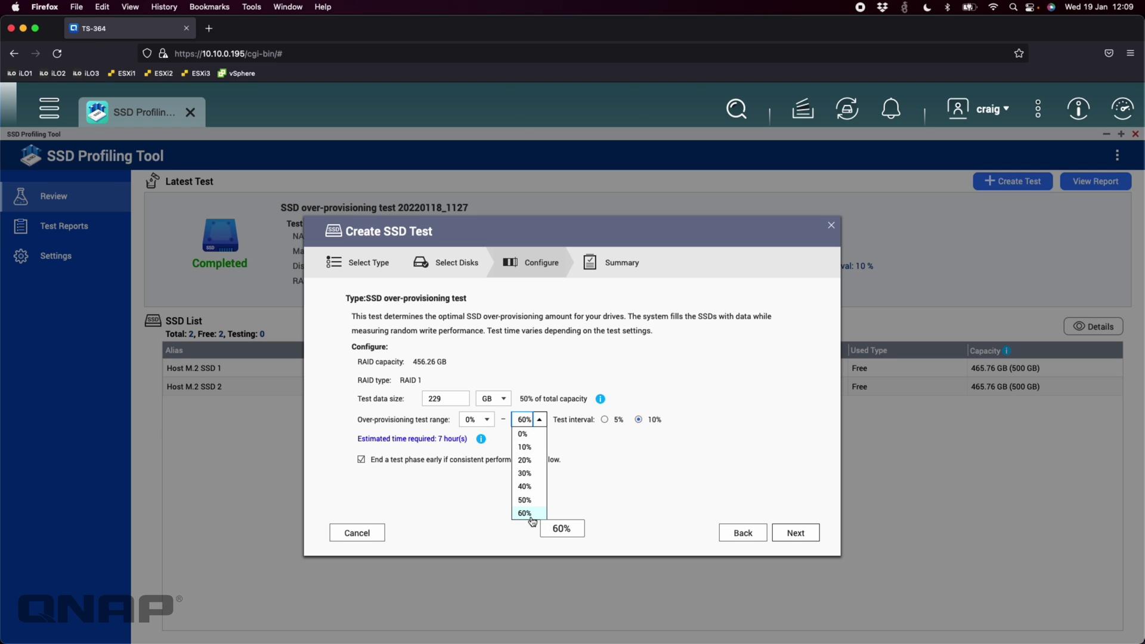
{"action": "left_click", "coordinate": [644, 498]}
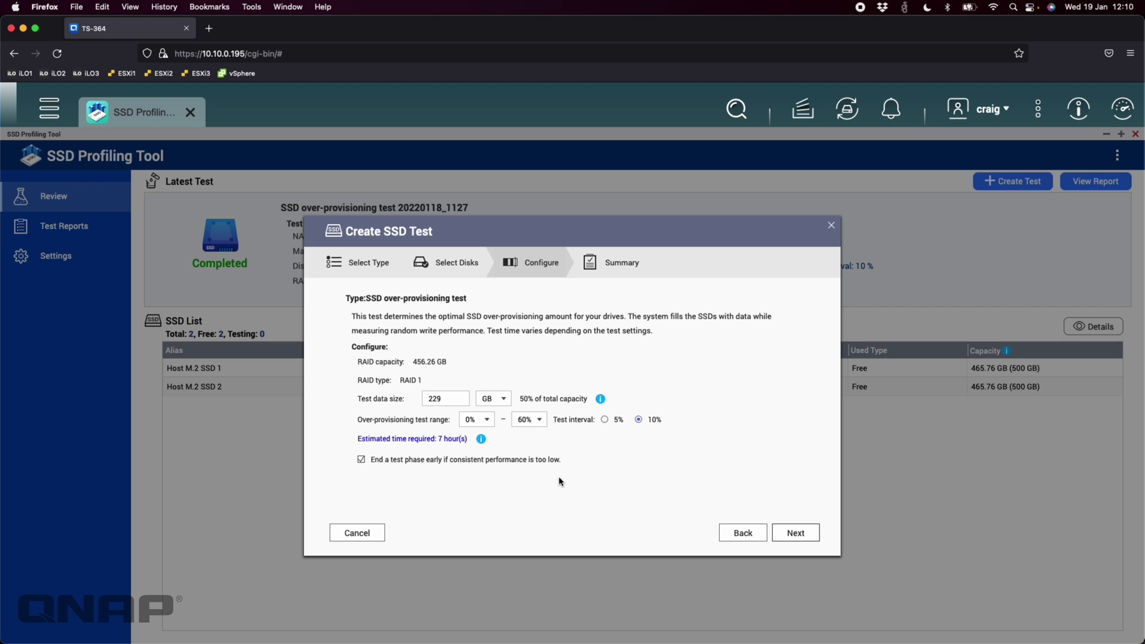
{"action": "left_click", "coordinate": [784, 533]}
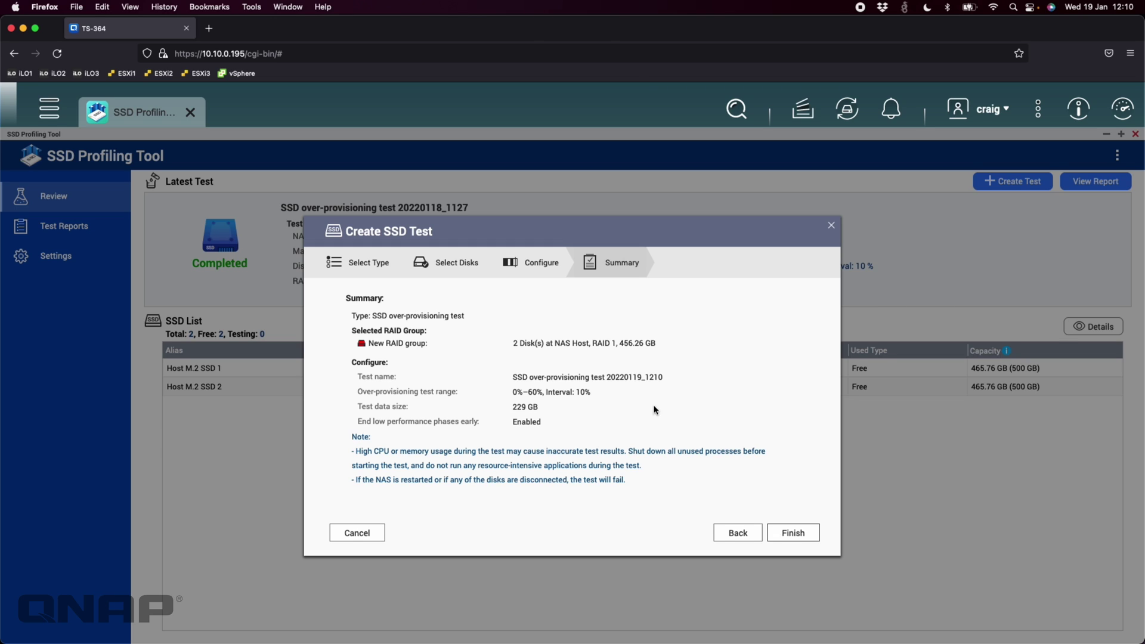
Cancel the new test wizard without starting a test.
{"action": "left_click", "coordinate": [374, 538]}
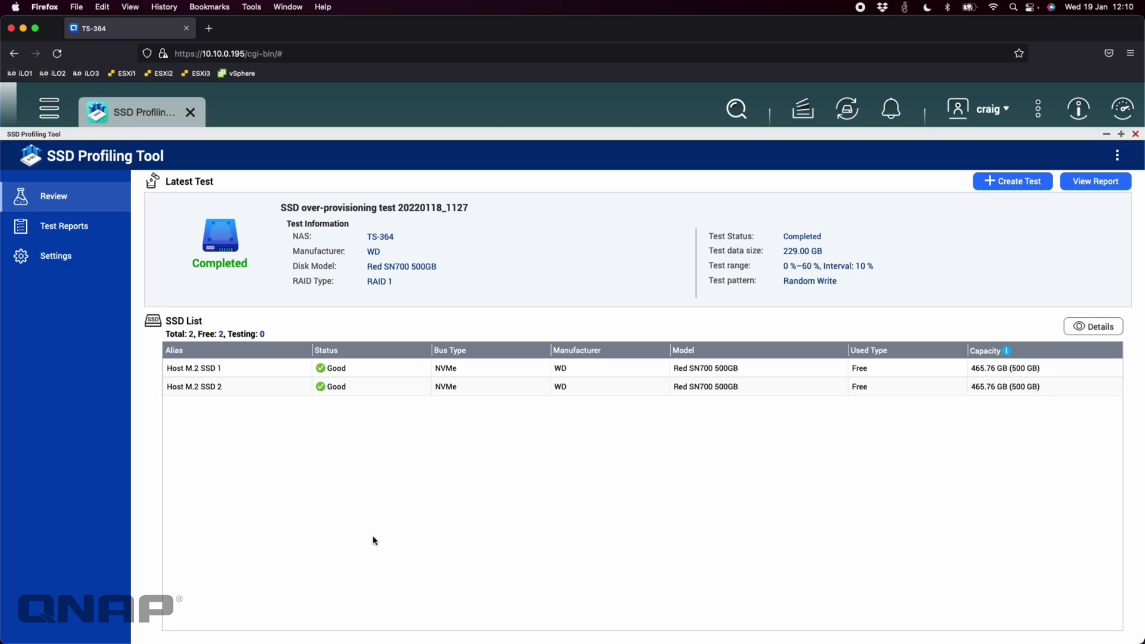
Open the latest test report, expand the IOPS chart and hide all seven OP series.
{"action": "left_click", "coordinate": [1095, 183]}
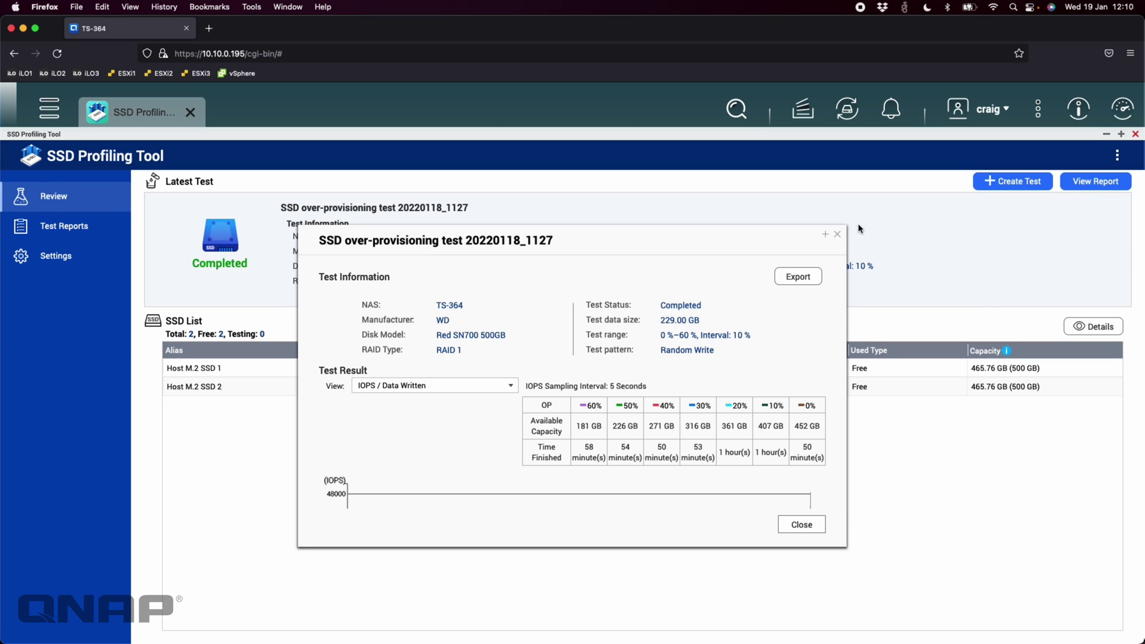
{"action": "left_click", "coordinate": [827, 236]}
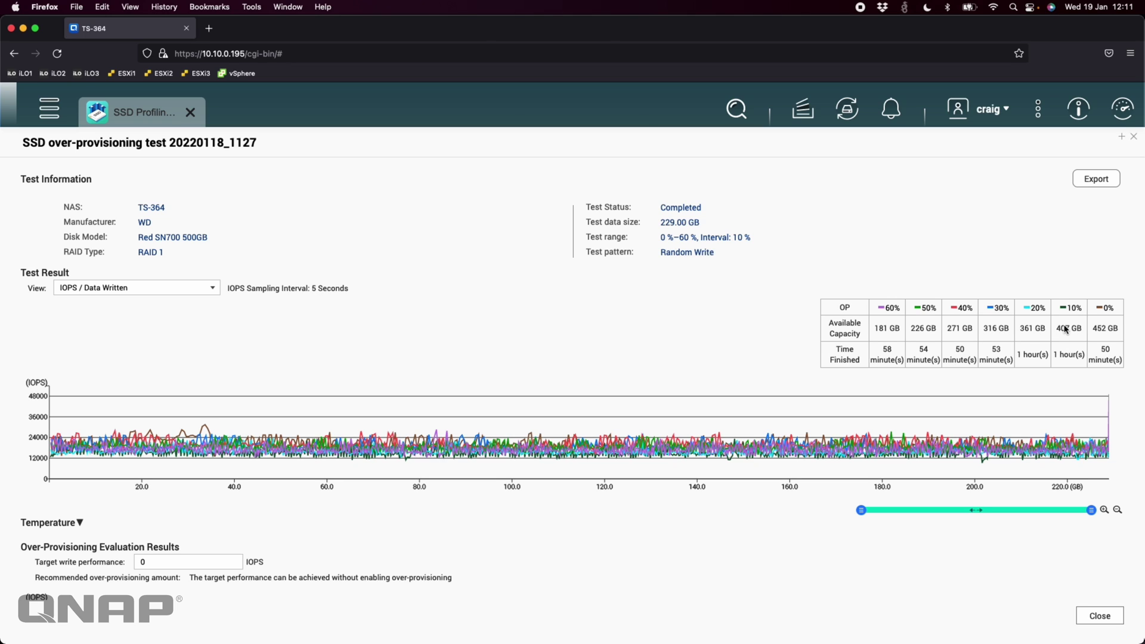
{"action": "left_click", "coordinate": [999, 309]}
{"action": "left_click", "coordinate": [1036, 308]}
{"action": "left_click", "coordinate": [1069, 309]}
{"action": "left_click", "coordinate": [1106, 310]}
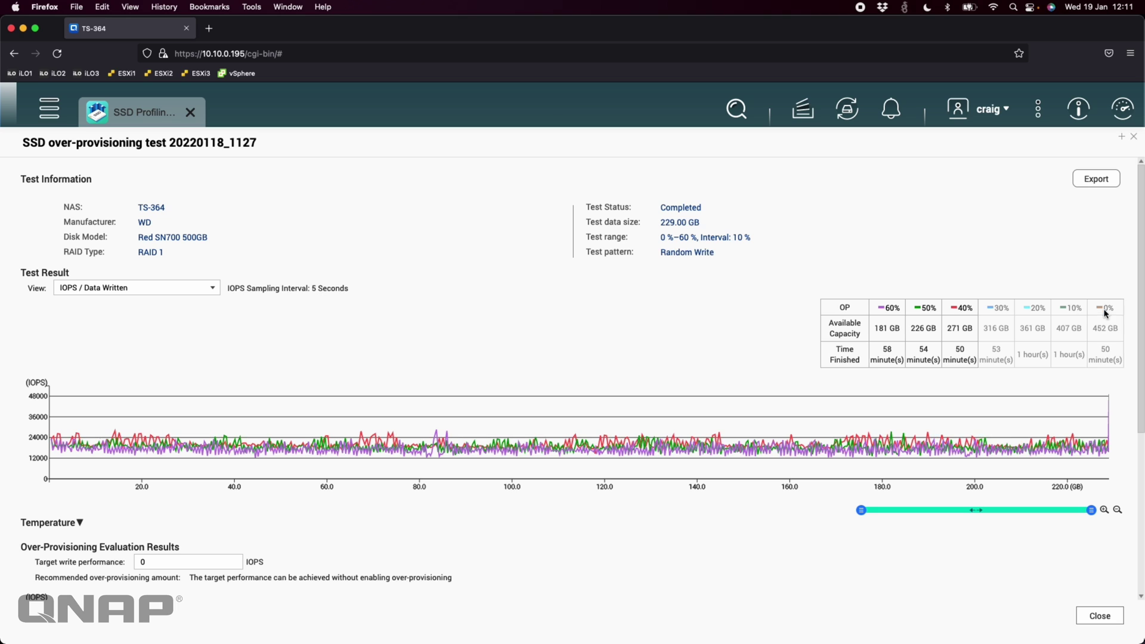
{"action": "left_click", "coordinate": [887, 314]}
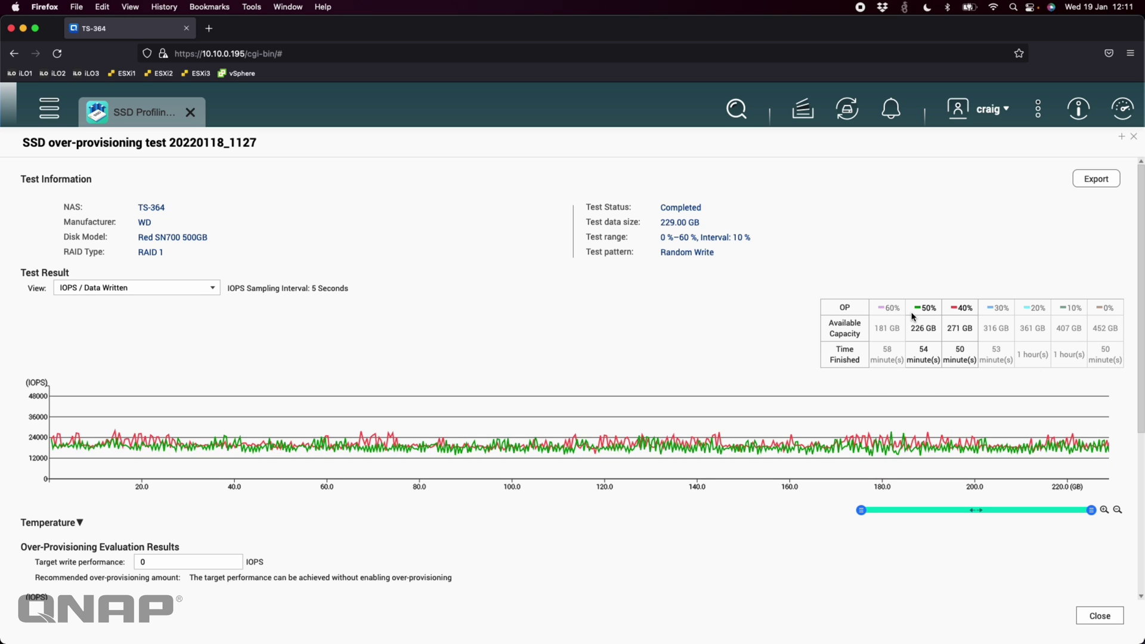
{"action": "left_click", "coordinate": [921, 312]}
{"action": "left_click", "coordinate": [956, 312]}
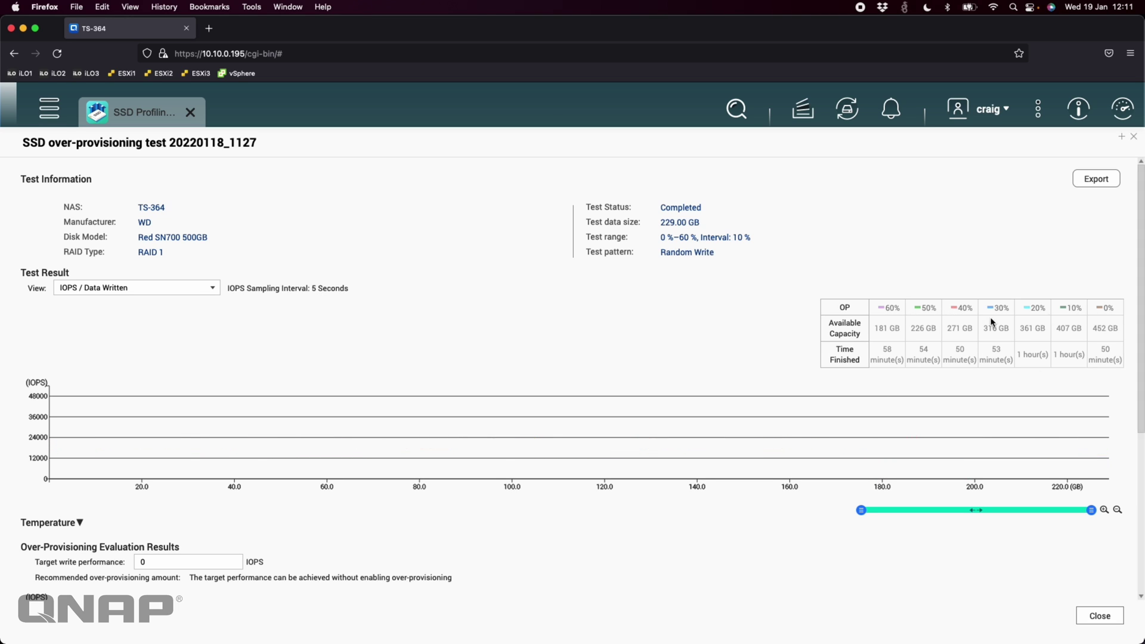
Re-enable every OP series, 60% through 0%, on the IOPS / Data Written chart.
{"action": "left_click", "coordinate": [968, 311]}
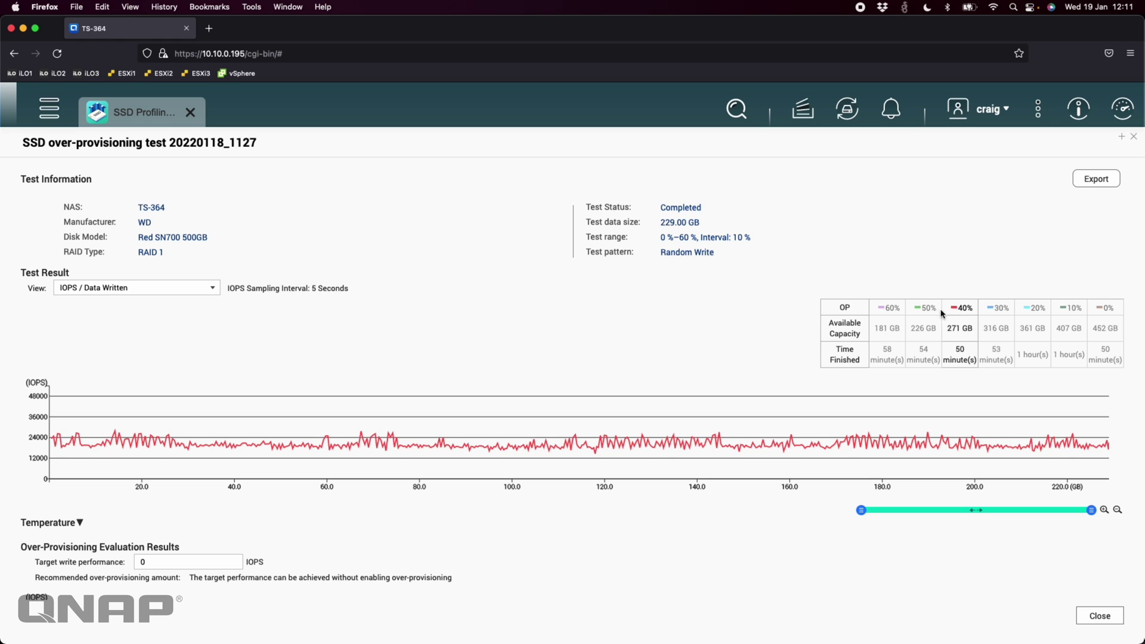
{"action": "left_click", "coordinate": [889, 308]}
{"action": "left_click", "coordinate": [925, 308]}
{"action": "left_click", "coordinate": [1001, 309]}
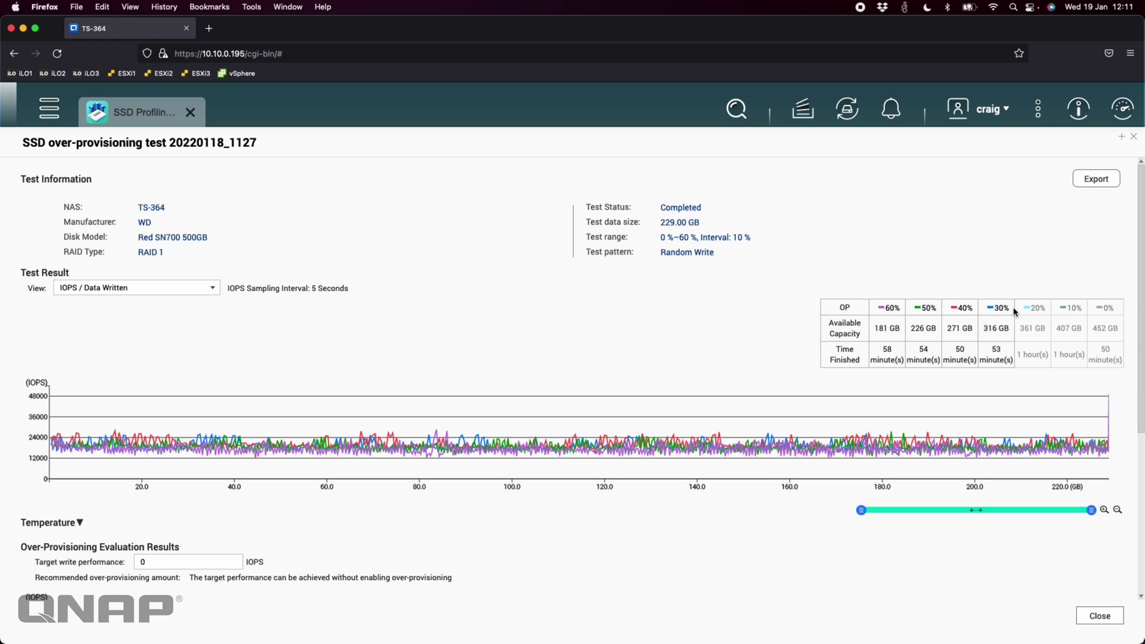
{"action": "left_click", "coordinate": [1037, 310]}
{"action": "left_click", "coordinate": [1075, 310]}
{"action": "left_click", "coordinate": [1111, 310]}
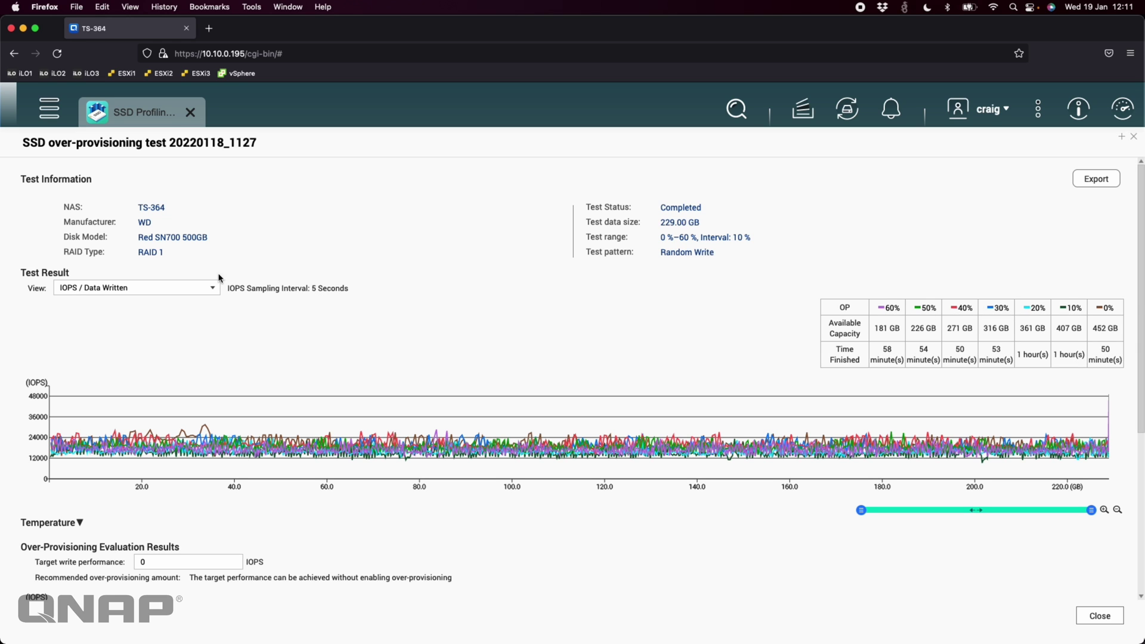
Switch the chart view to IOPS / Time, then to Data Written / Time.
{"action": "left_click", "coordinate": [113, 288]}
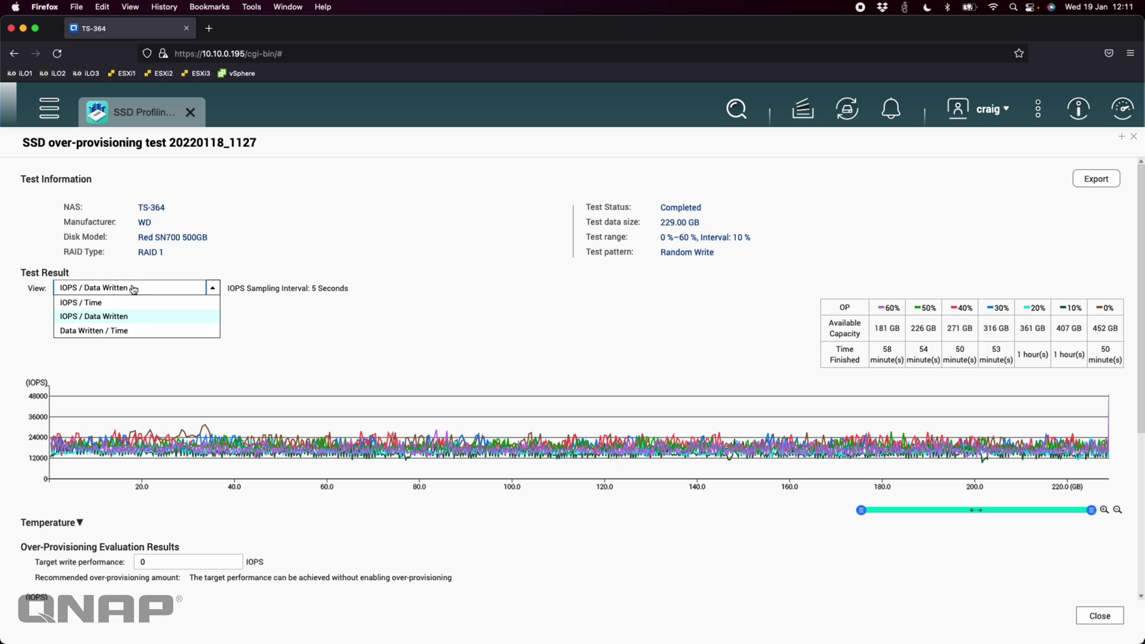
{"action": "left_click", "coordinate": [89, 306]}
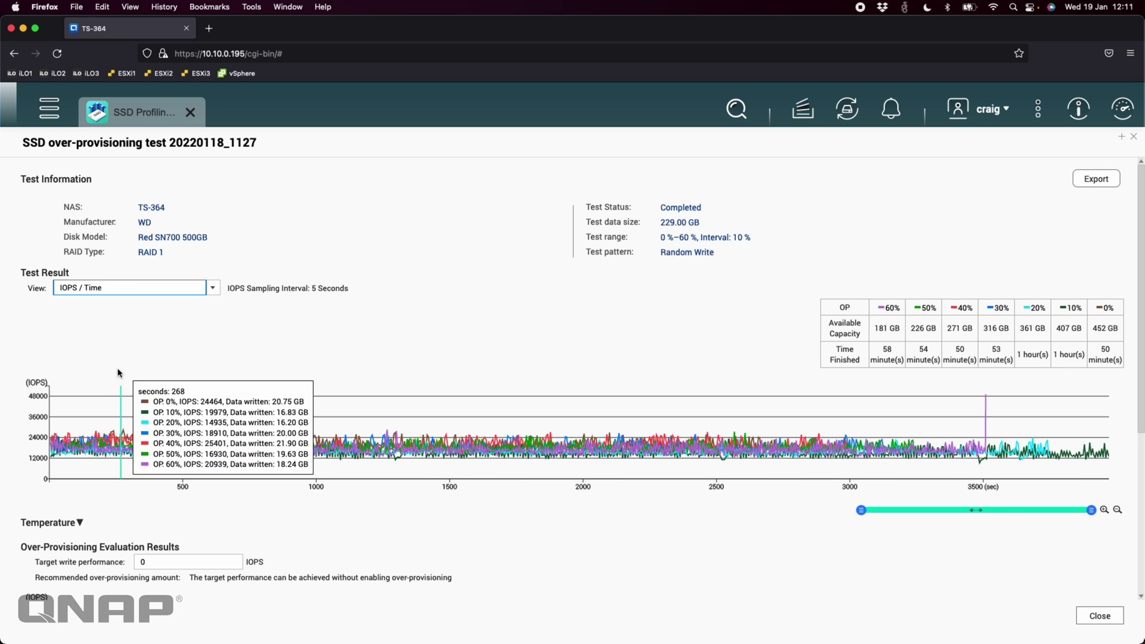
{"action": "left_click", "coordinate": [111, 289]}
{"action": "left_click", "coordinate": [114, 336]}
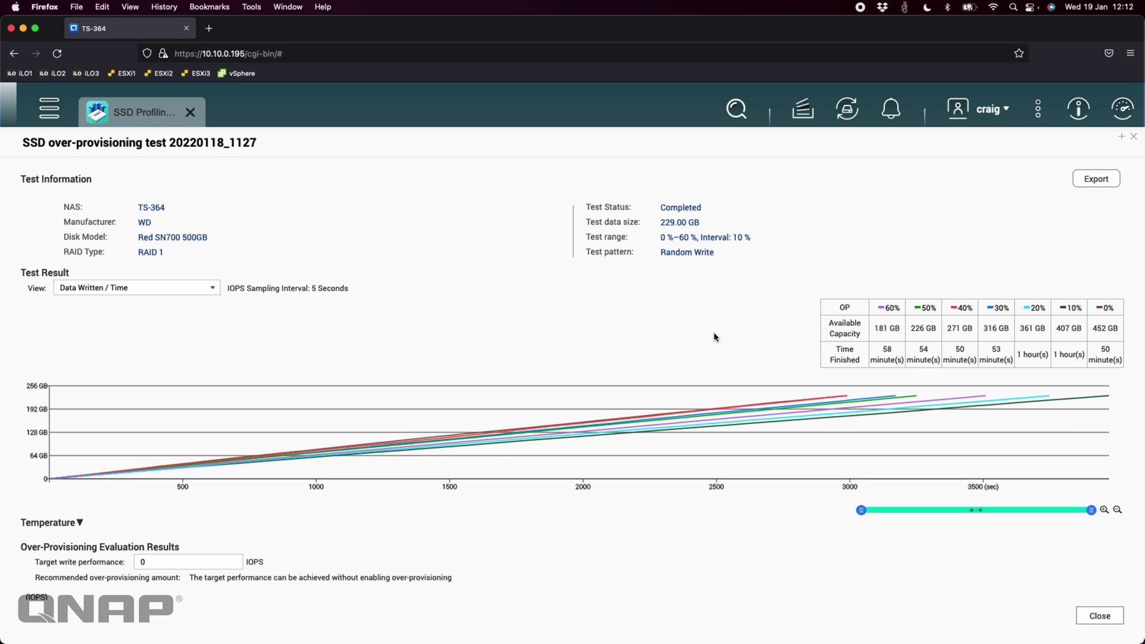
Set the target write performance to 19000 IOPS in the Over-Provisioning Evaluation Results.
{"action": "scroll", "coordinate": [376, 351], "scroll_direction": "down", "scroll_amount": 5}
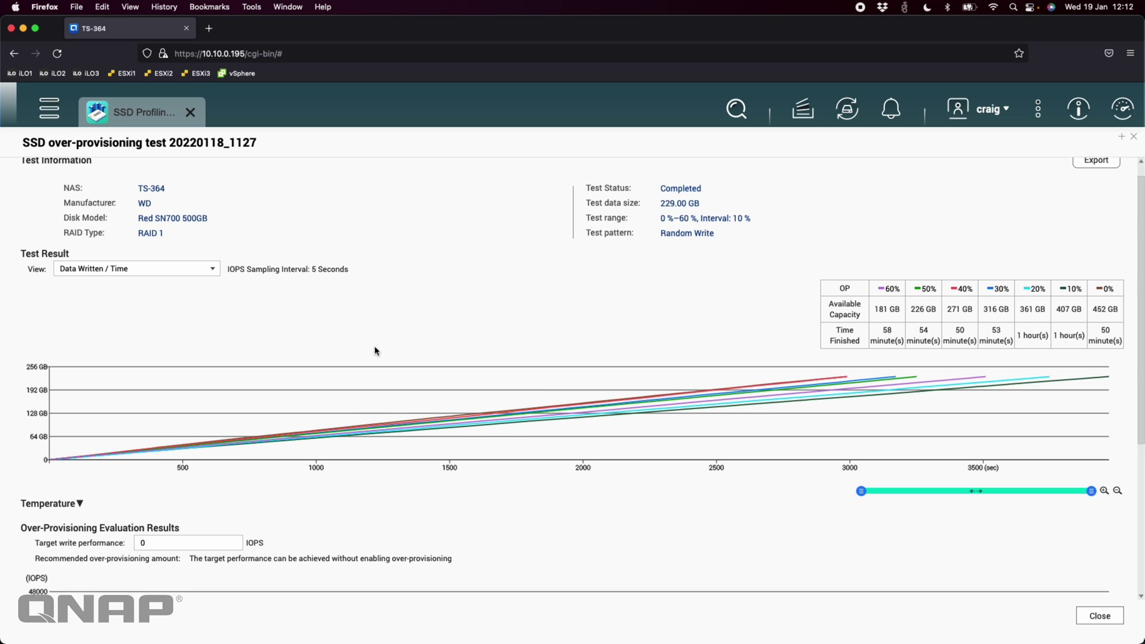
{"action": "scroll", "coordinate": [375, 351], "scroll_direction": "down", "scroll_amount": 2}
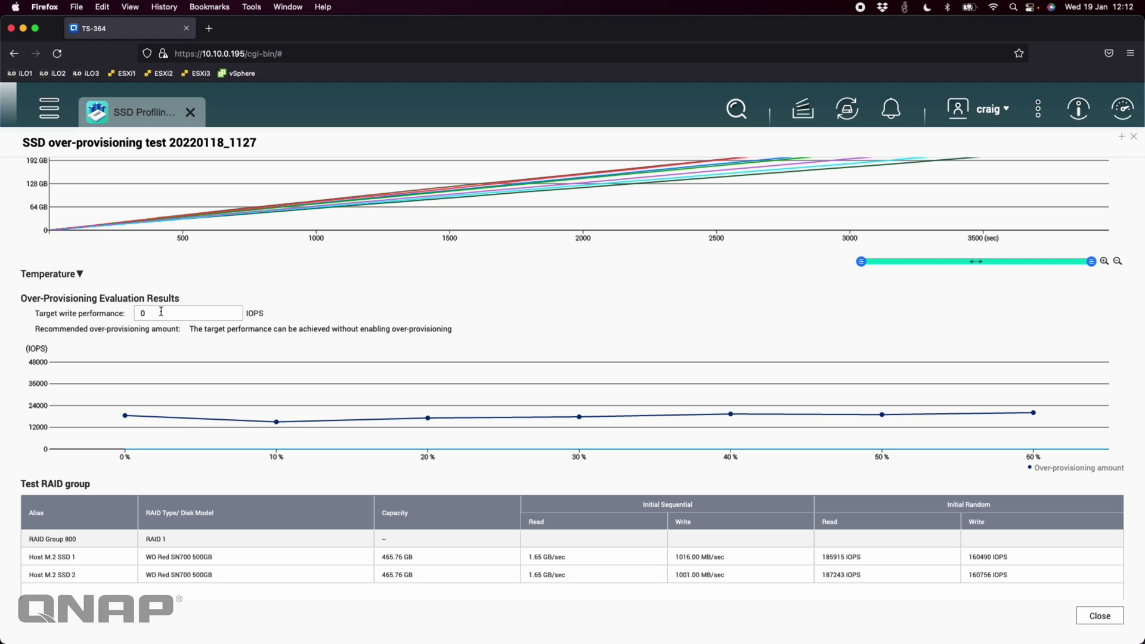
{"action": "left_click", "coordinate": [161, 312]}
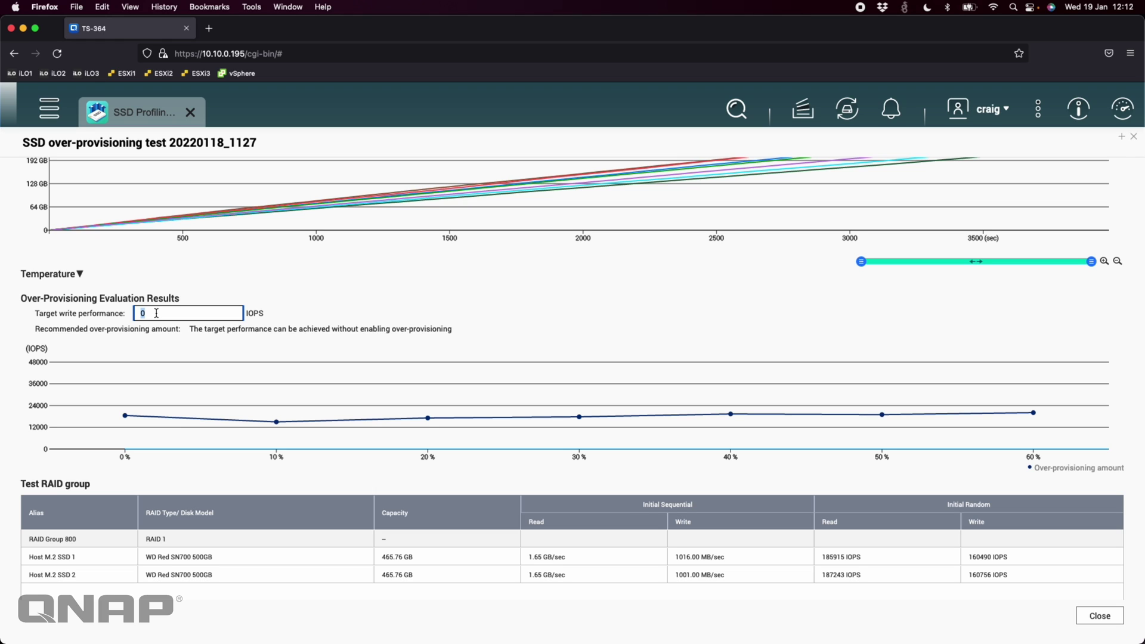
{"action": "type", "text": "000"}
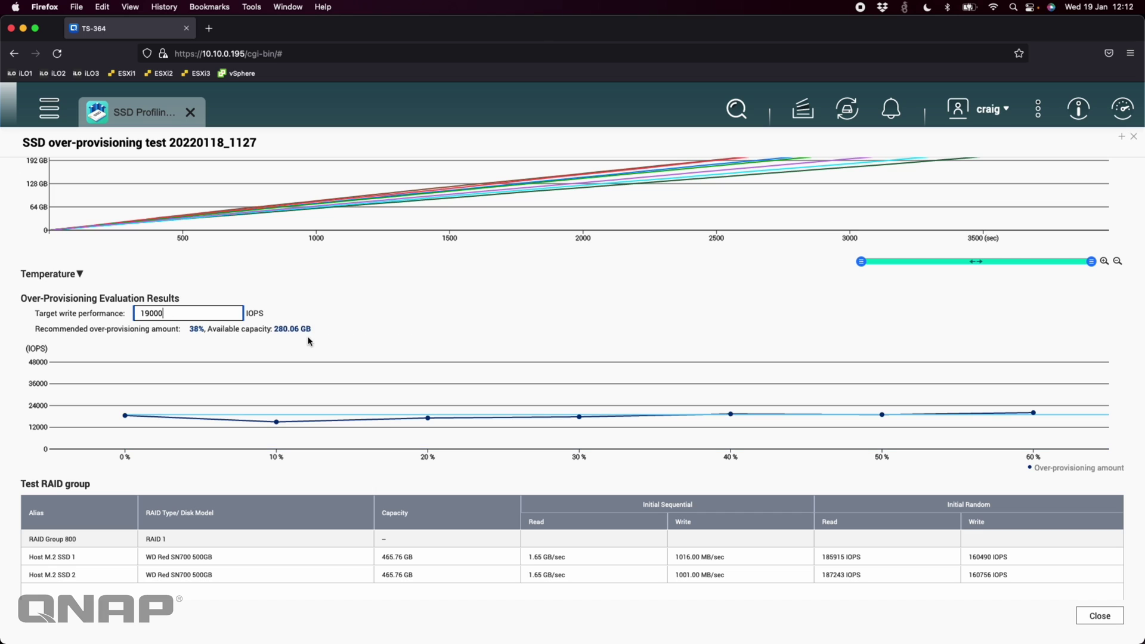
{"action": "left_click", "coordinate": [308, 339]}
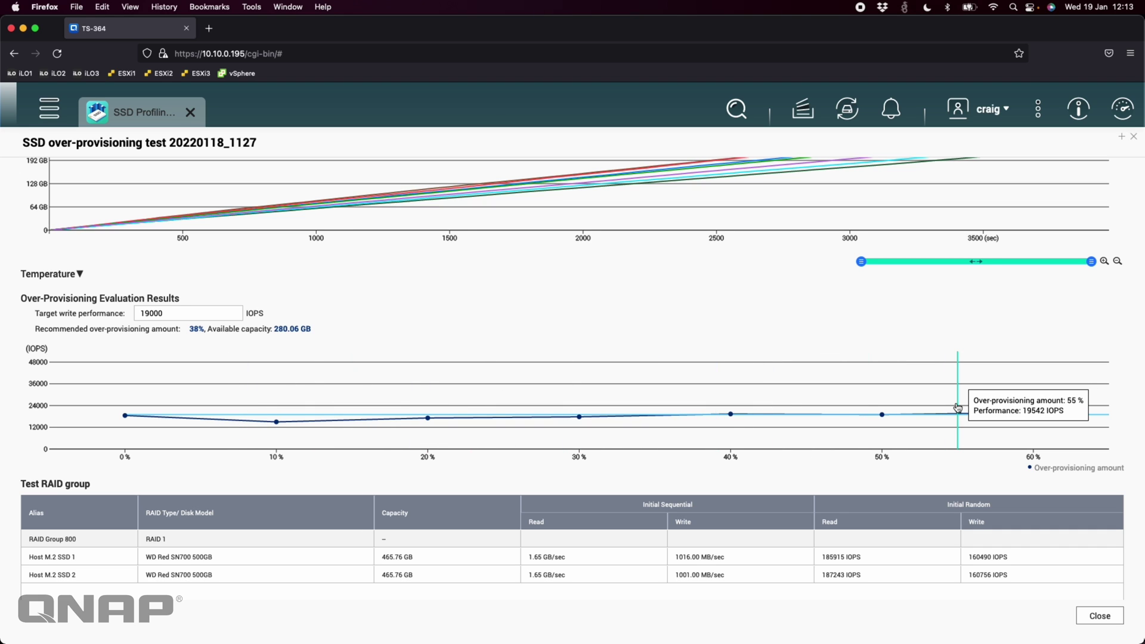
{"action": "scroll", "coordinate": [772, 403], "scroll_direction": "down", "scroll_amount": 1}
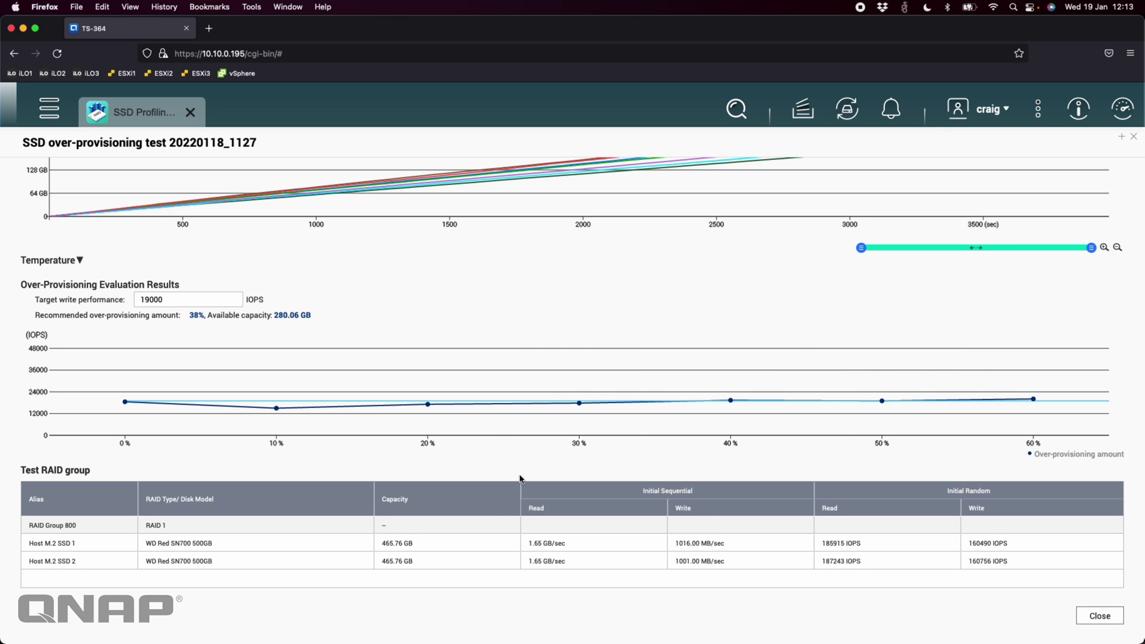
{"action": "scroll", "coordinate": [571, 388], "scroll_direction": "up", "scroll_amount": 5}
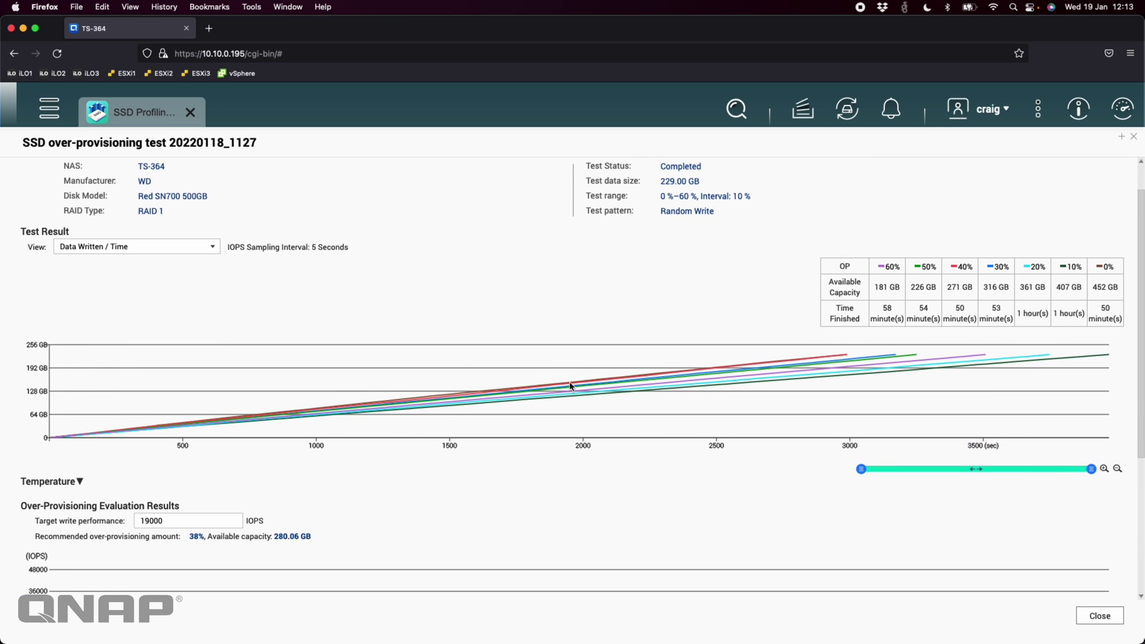
{"action": "scroll", "coordinate": [570, 387], "scroll_direction": "up", "scroll_amount": 1}
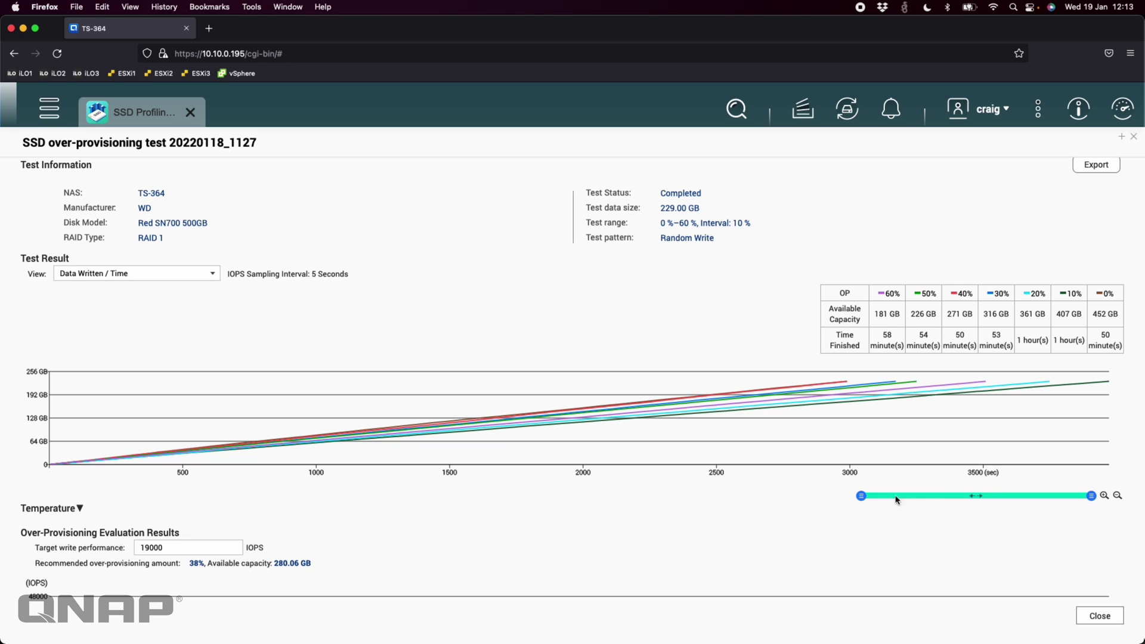
{"action": "left_click", "coordinate": [126, 274]}
Switch the chart to IOPS / Data Written and zoom in to about 85–113 GB.
{"action": "left_click", "coordinate": [127, 303]}
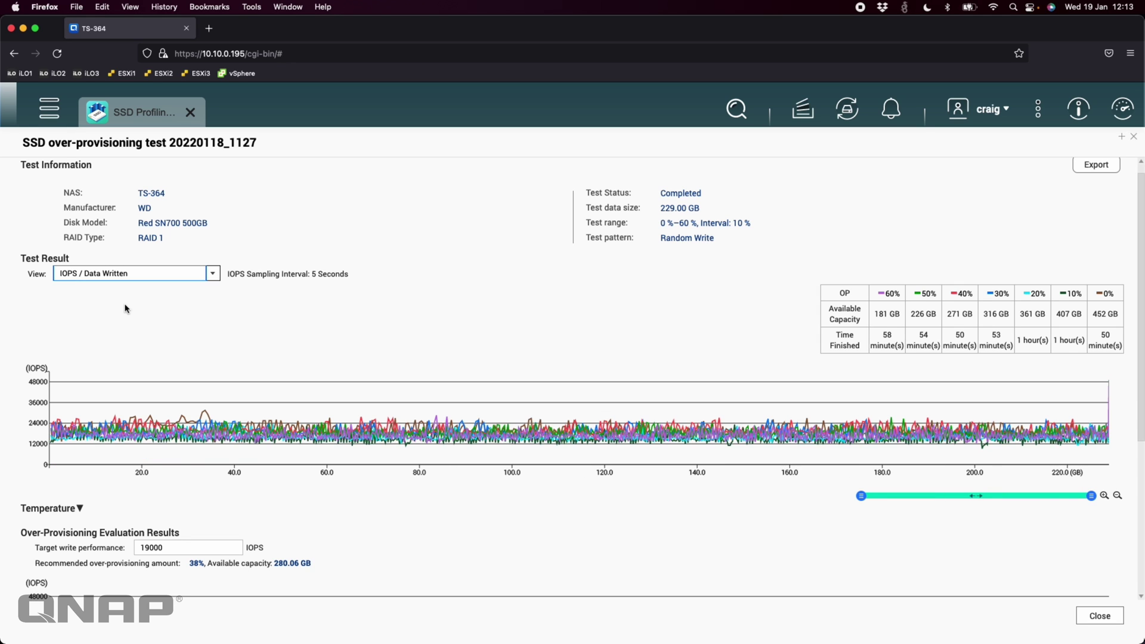
{"action": "left_click_drag", "start_coordinate": [862, 497], "coordinate": [949, 501]}
{"action": "left_click_drag", "start_coordinate": [1092, 495], "coordinate": [1005, 499]}
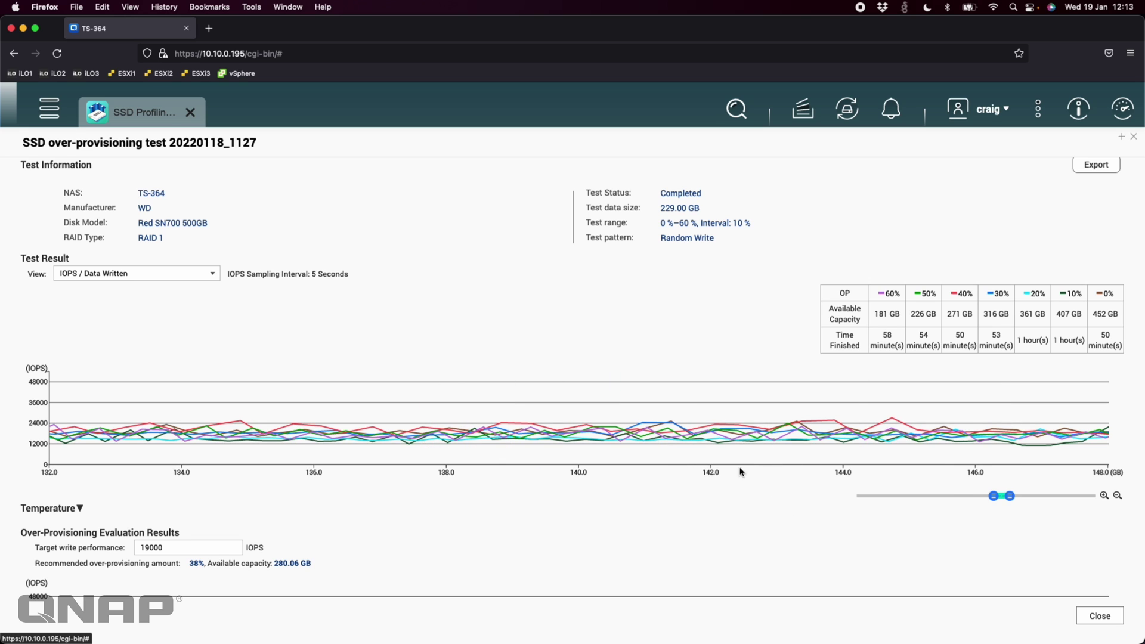
Zoom back out to the full data-written range, then close the over-provisioning test report.
{"action": "left_click", "coordinate": [1118, 495]}
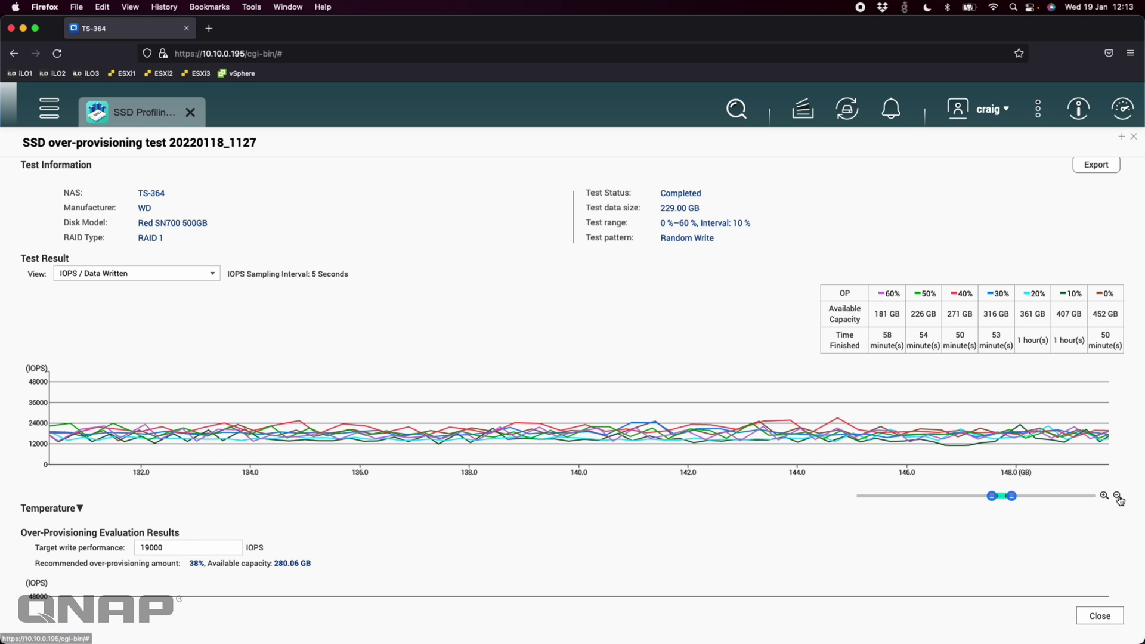
{"action": "left_click", "coordinate": [1118, 496]}
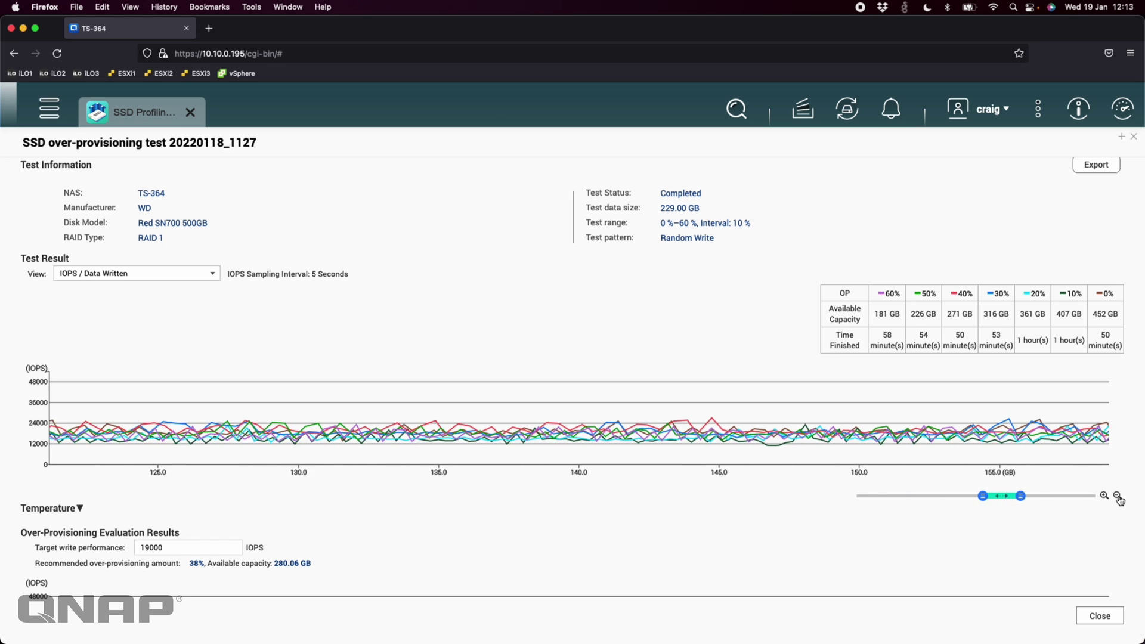
{"action": "left_click_drag", "start_coordinate": [984, 496], "coordinate": [851, 494]}
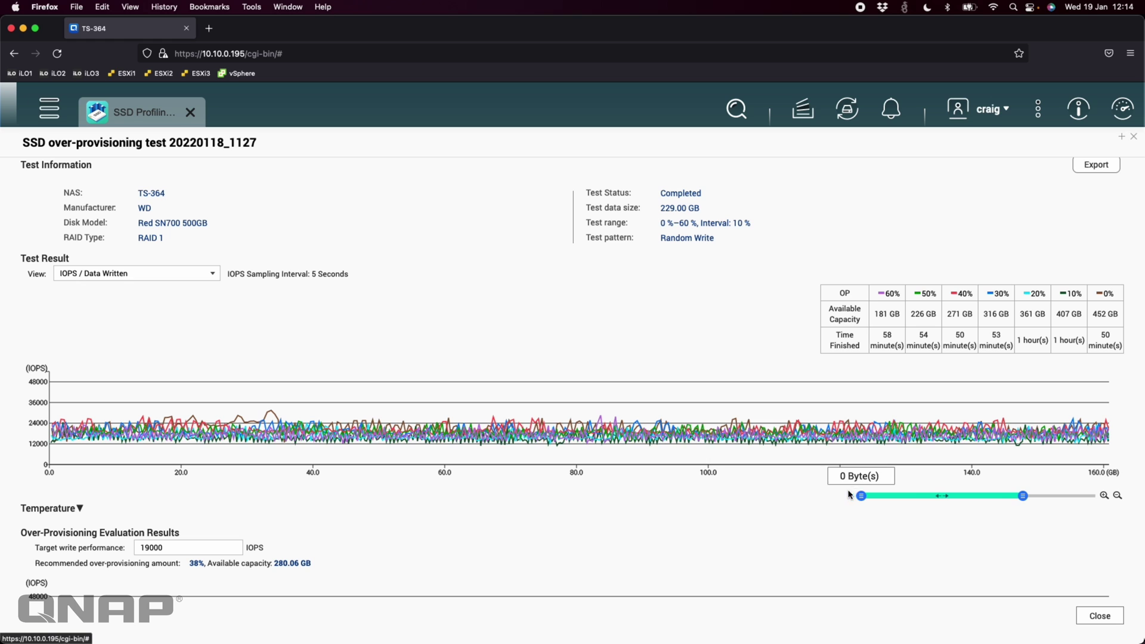
{"action": "left_click_drag", "start_coordinate": [1023, 496], "coordinate": [1126, 508]}
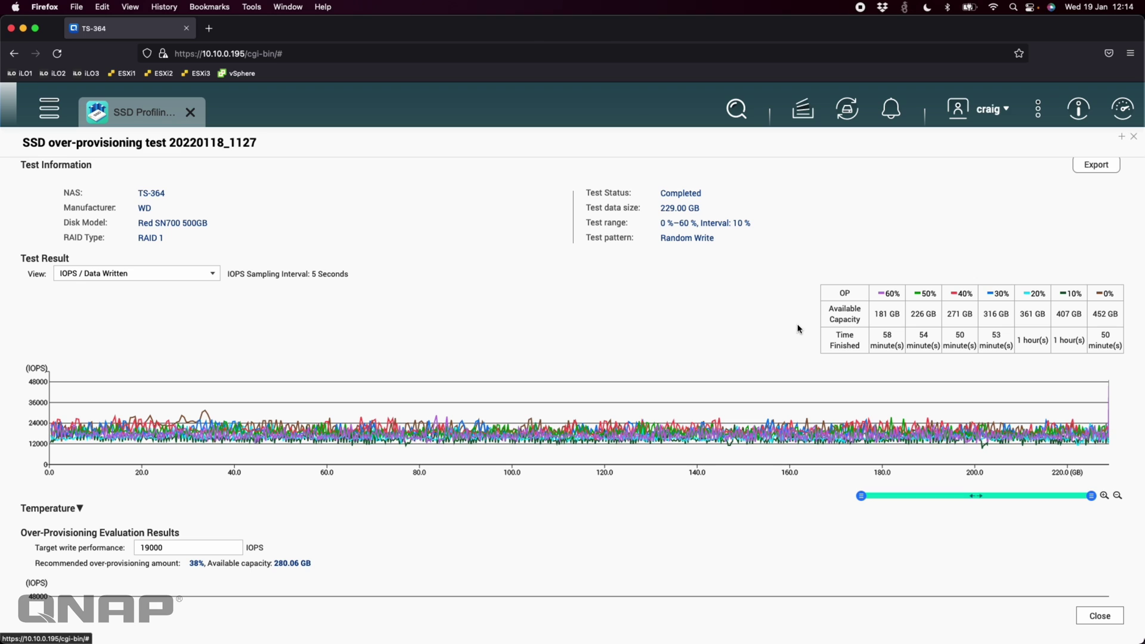
{"action": "scroll", "coordinate": [424, 346], "scroll_direction": "up", "scroll_amount": 1}
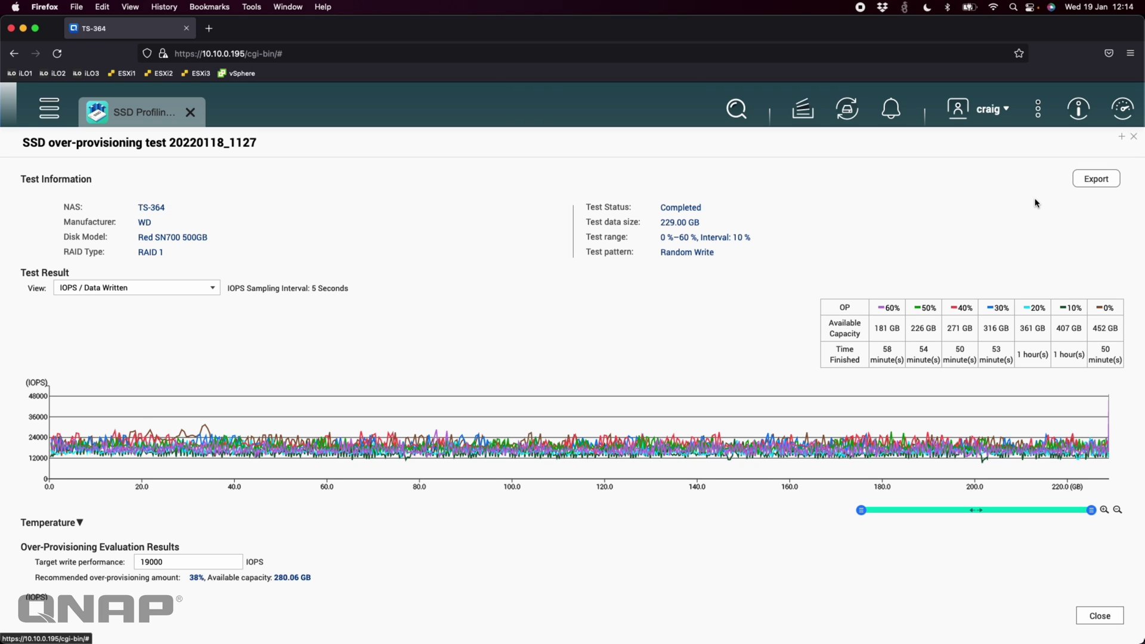
{"action": "left_click", "coordinate": [1134, 137]}
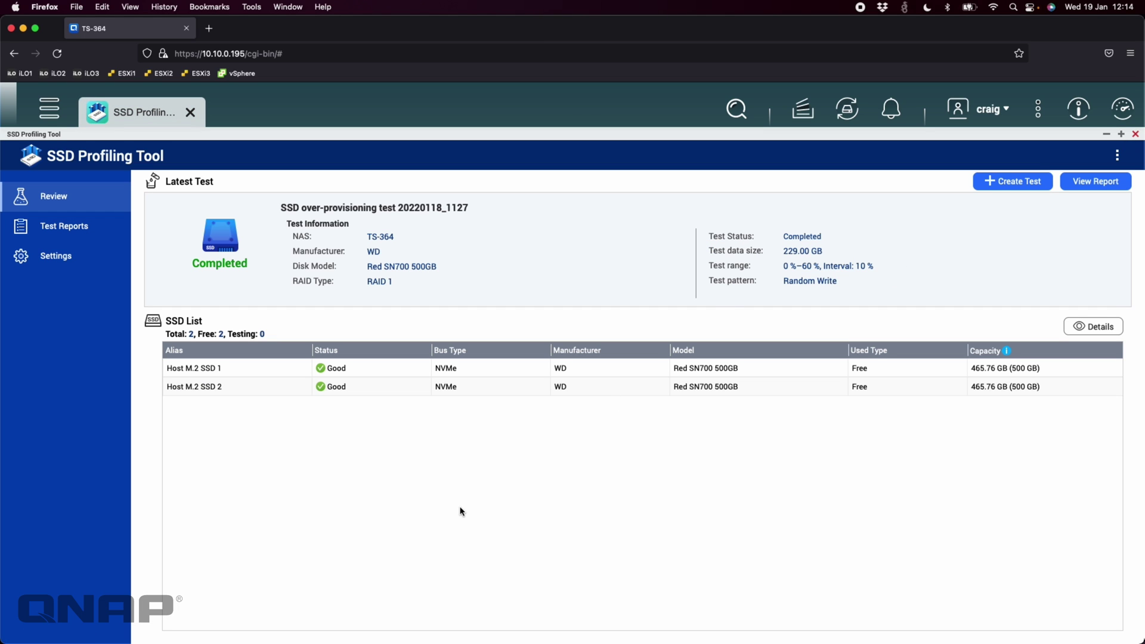